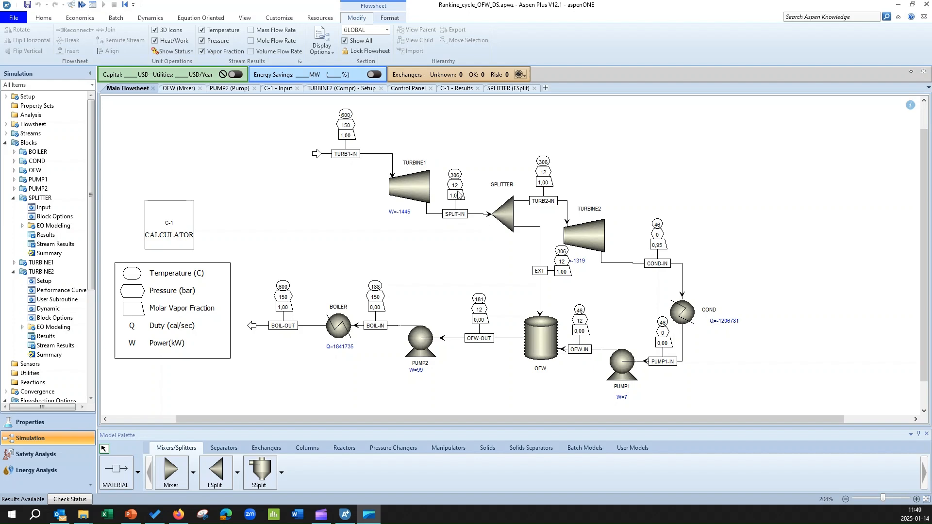
Review the split fraction specification of the SPLITTER block against the main flowsheet
double_click(506, 218)
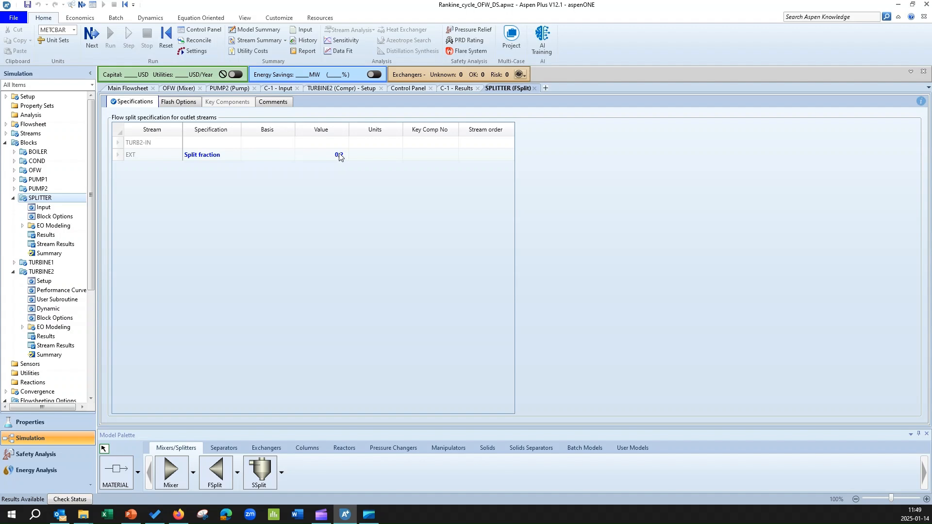
left_click(126, 89)
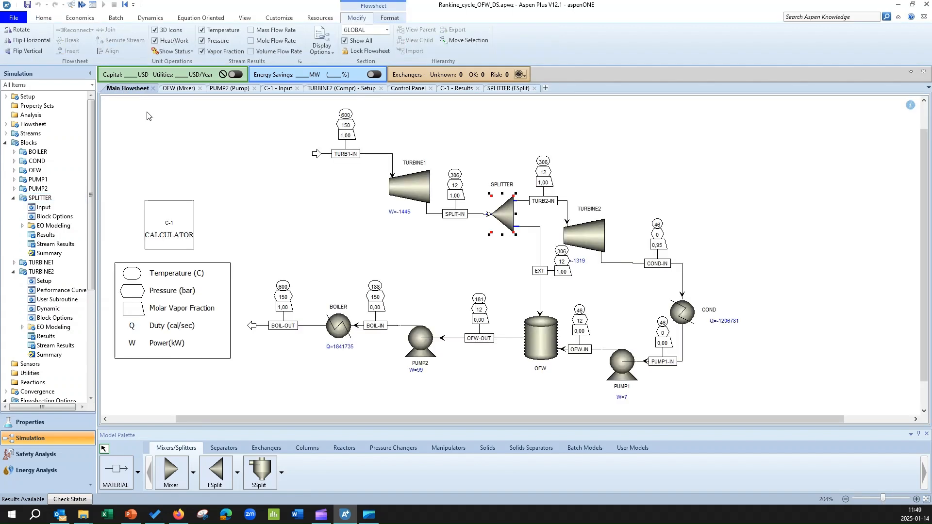
left_click(455, 265)
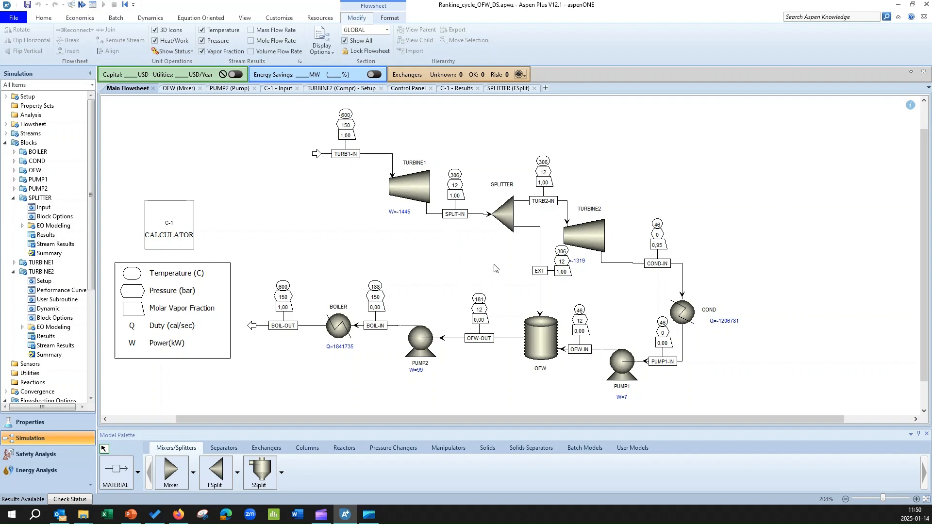
double_click(503, 218)
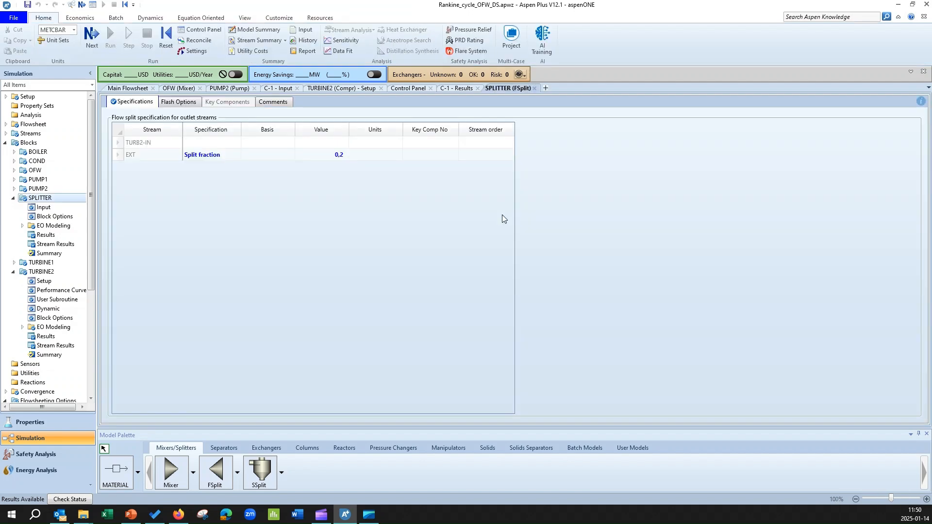
left_click(128, 87)
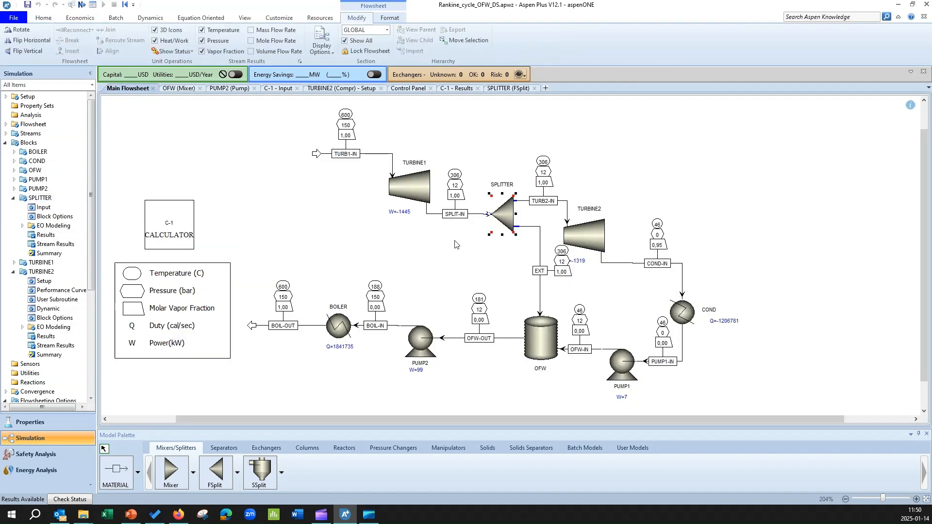
left_click(487, 251)
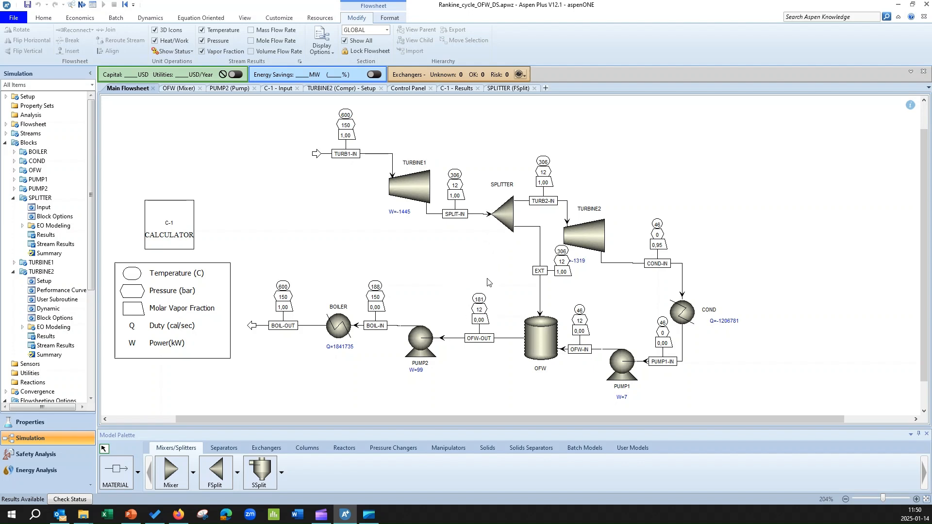
left_click(487, 313)
left_click(456, 303)
double_click(505, 223)
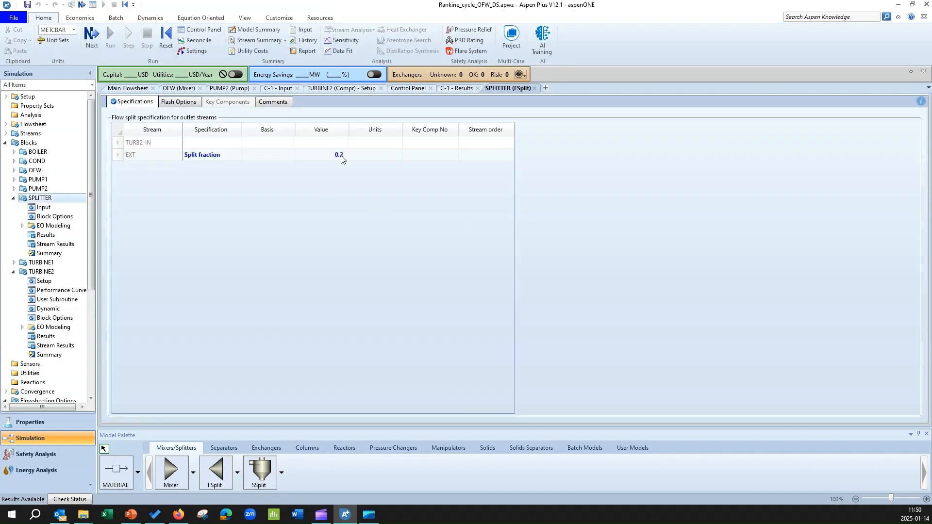
left_click(128, 91)
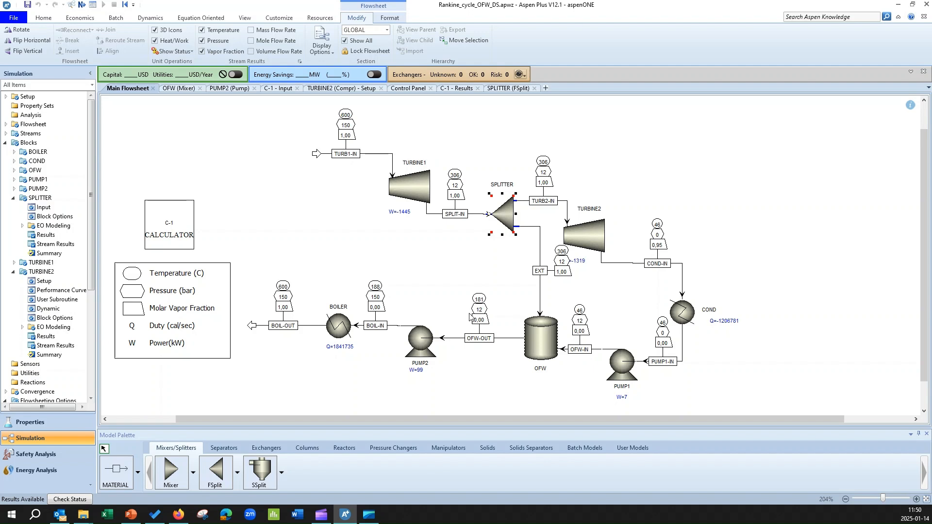
Create a new design spec with the ID DS-1 under Flowsheeting Options
left_click(5, 143)
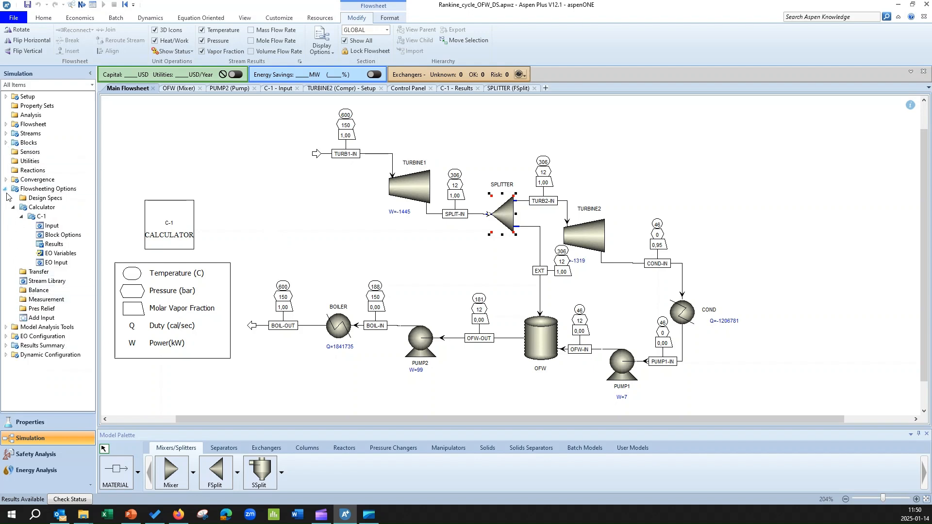
left_click(6, 189)
left_click(5, 198)
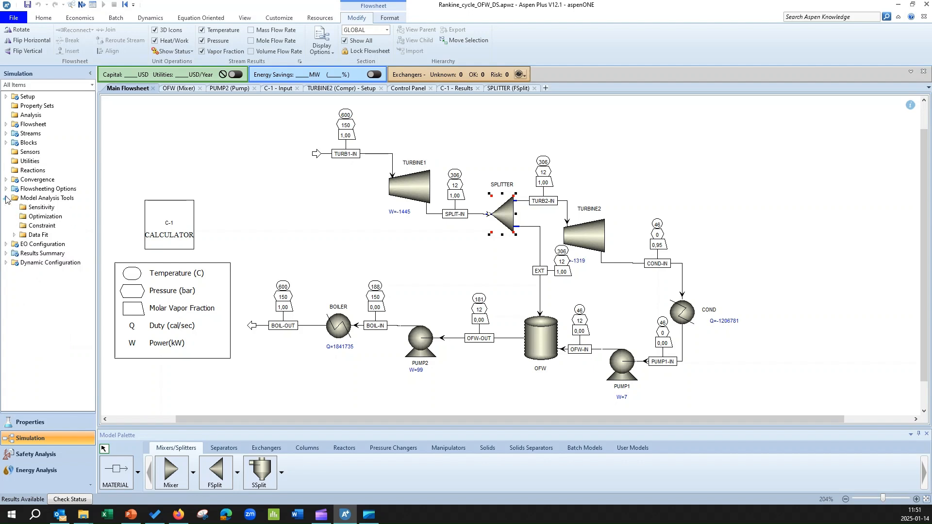
left_click(6, 198)
left_click(6, 189)
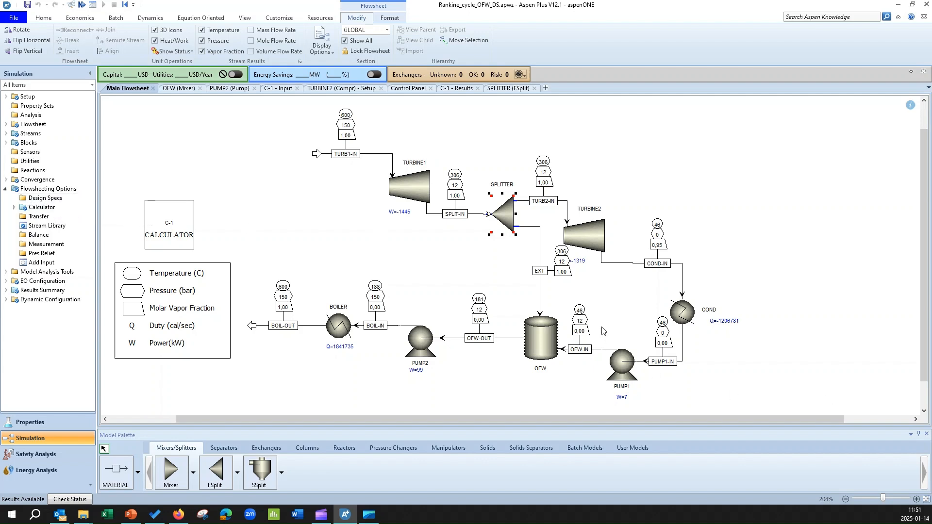
left_click(487, 274)
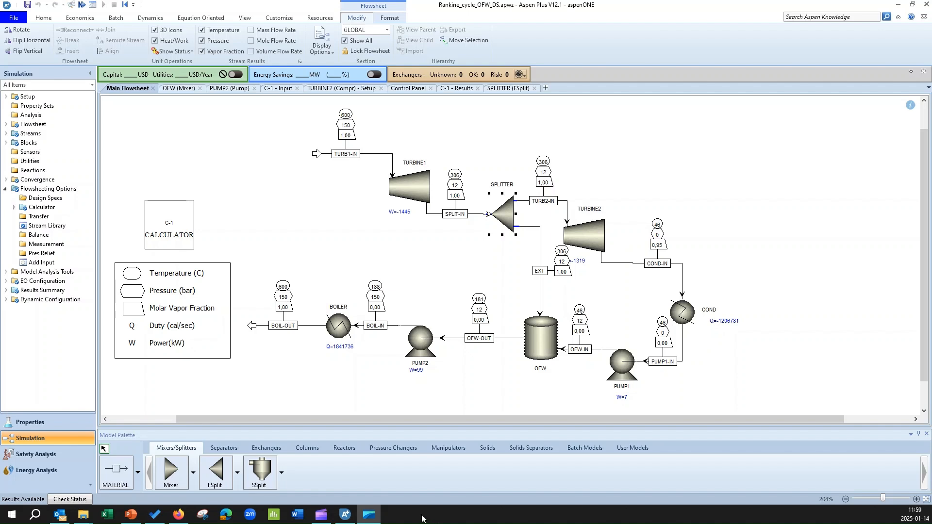
left_click(46, 198)
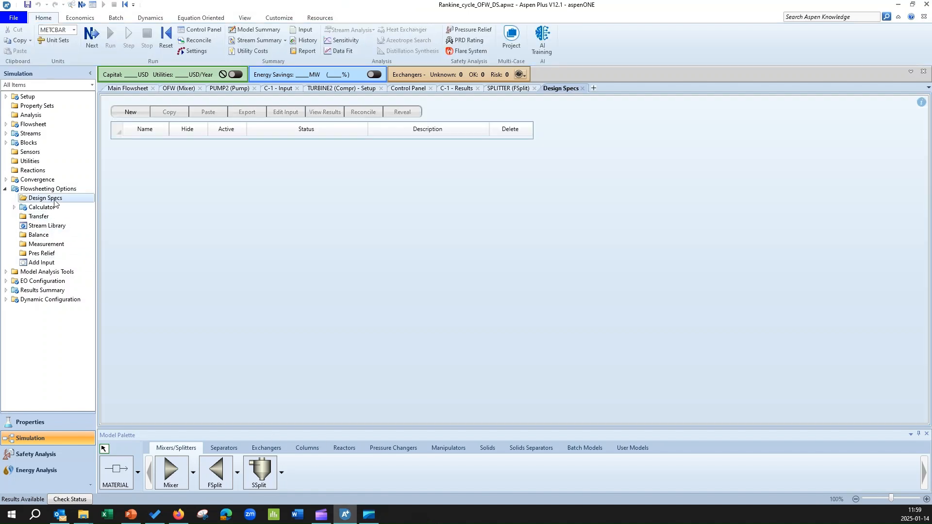
left_click(131, 113)
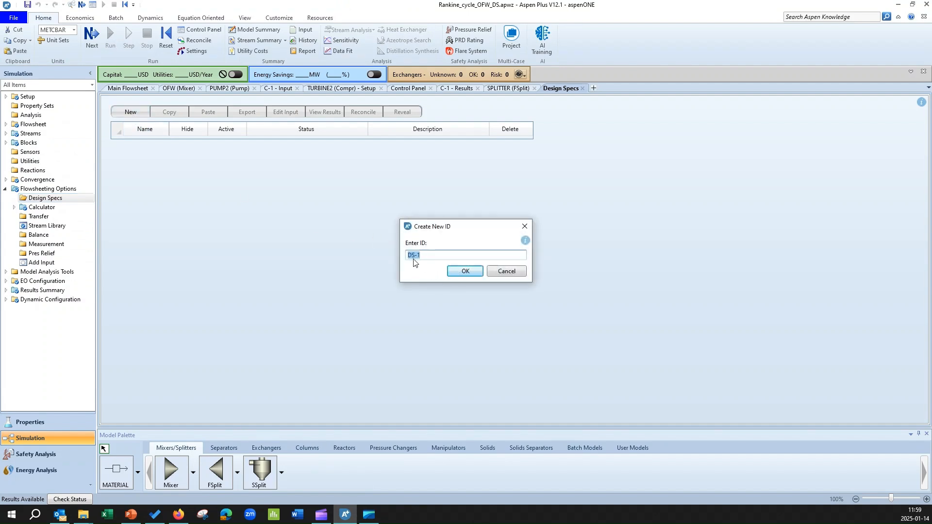
left_click(464, 272)
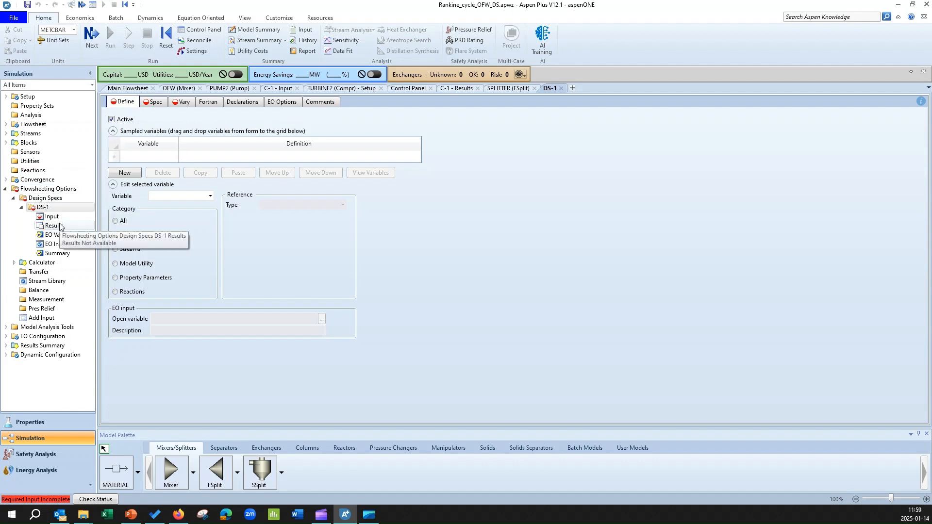
Examine the main flowsheet and the DS-1 input form to see which stream and block the spec concerns
left_click(126, 90)
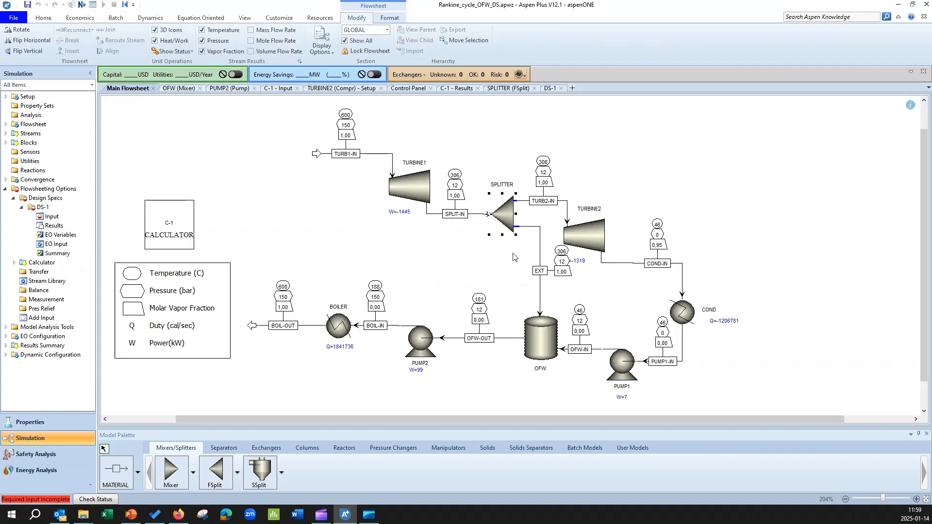
left_click(474, 275)
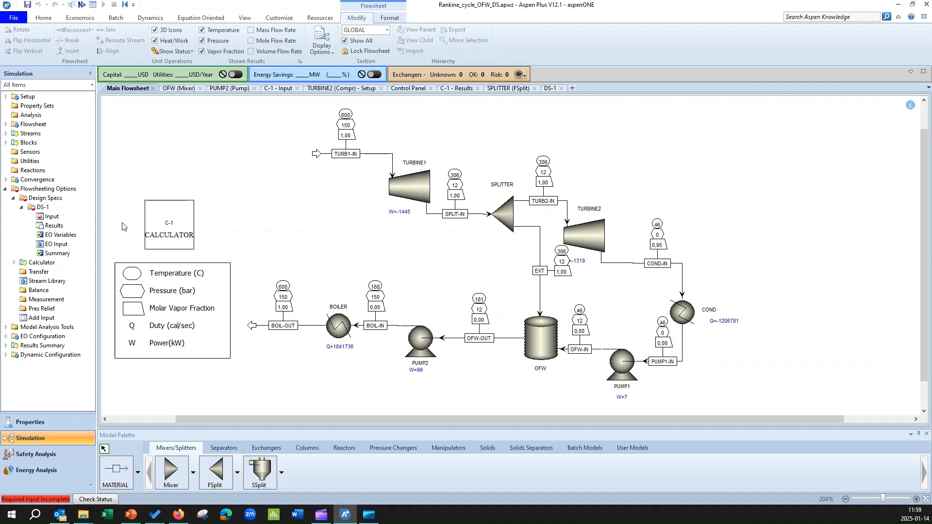
left_click(50, 218)
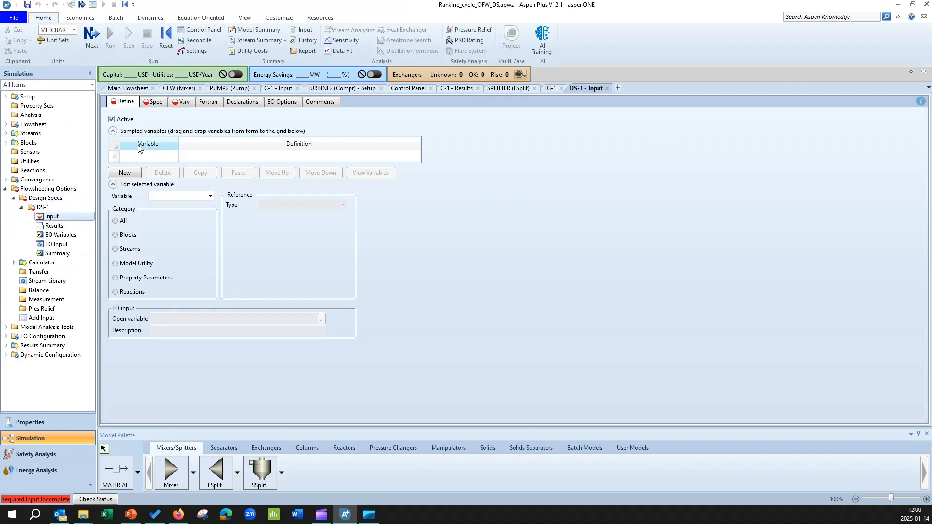
left_click(128, 88)
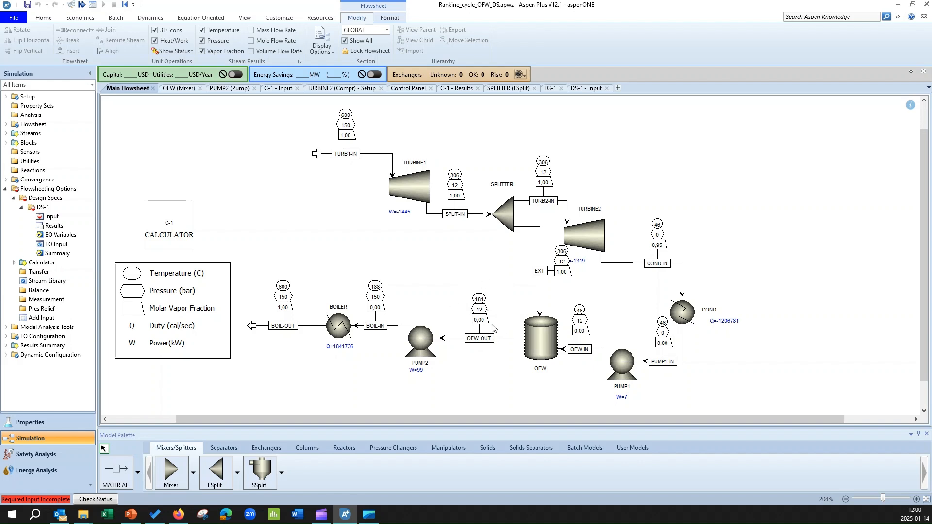
Add a new sampled variable named TOFW to the DS-1 input
double_click(52, 216)
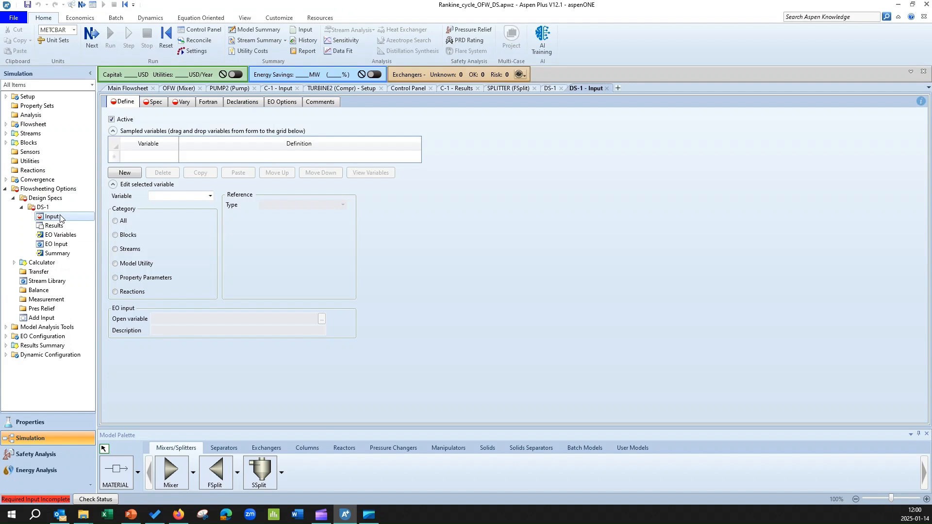
left_click(130, 174)
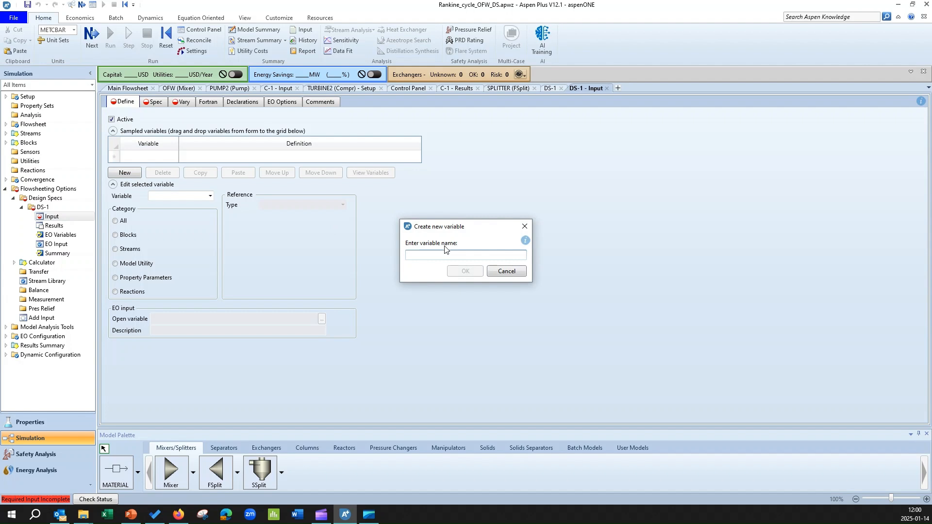
type("TOFW")
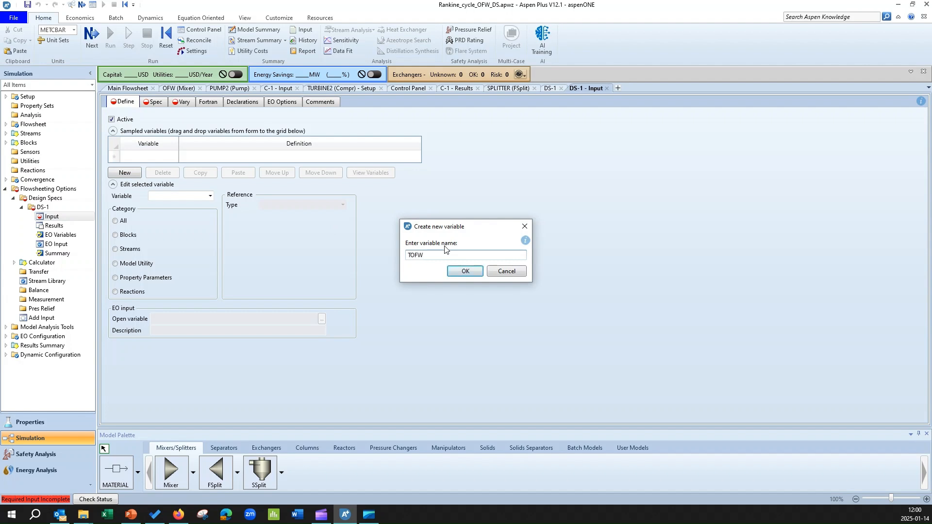
left_click(455, 273)
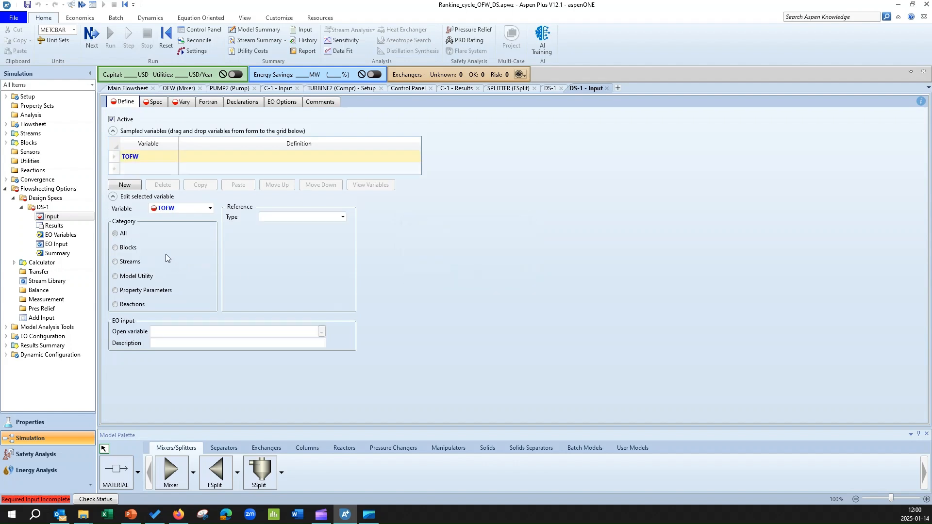
Define TOFW in the Streams category as a Stream-Var for stream OFW-OUT with the variable TEMP
left_click(131, 262)
left_click(343, 217)
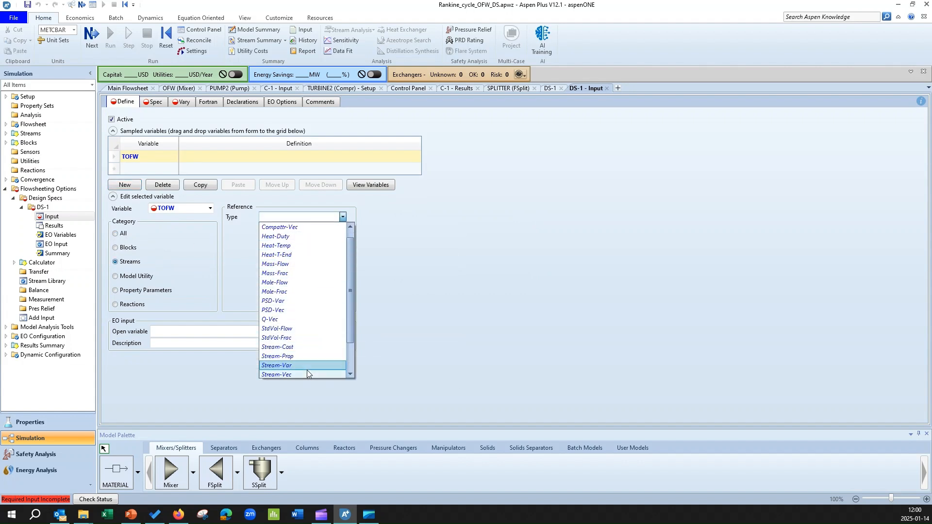
left_click(306, 375)
left_click(343, 228)
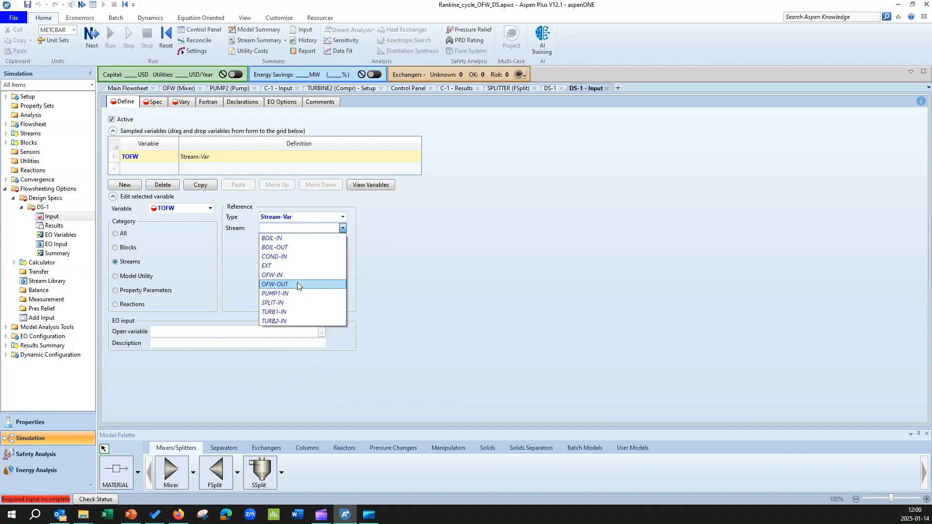
left_click(297, 284)
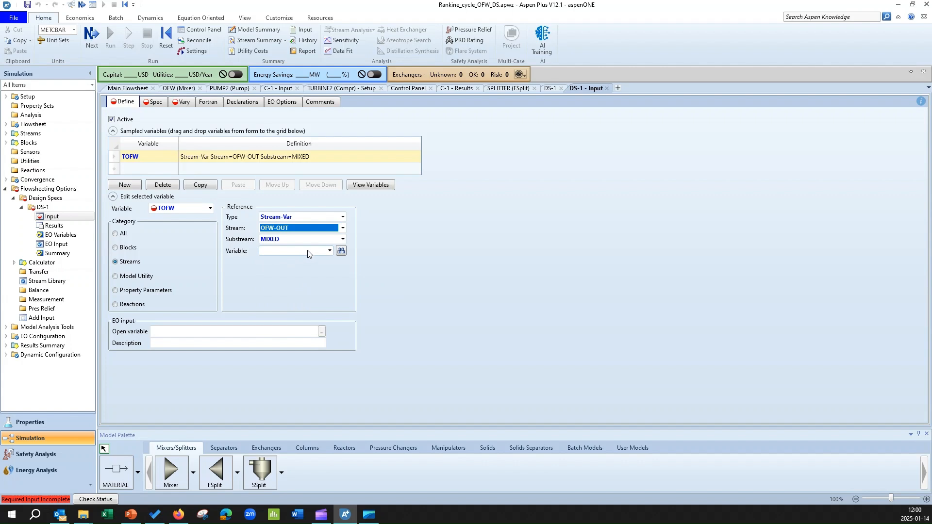
left_click(330, 251)
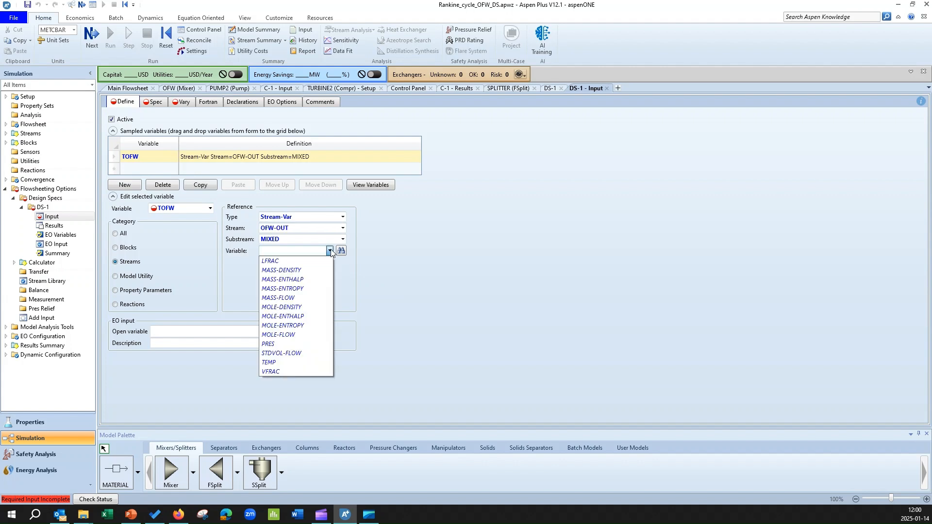
left_click(289, 361)
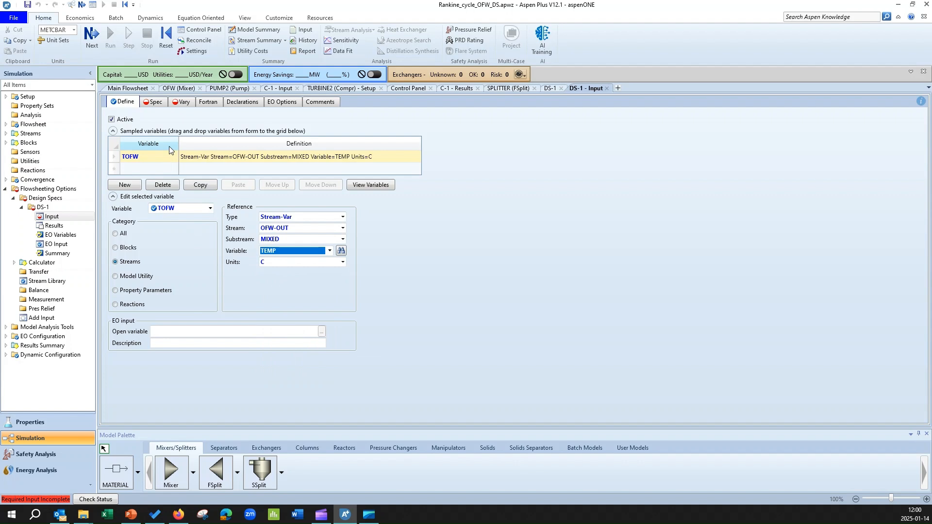
Set the target of the DS-1 design specification to 188
left_click(155, 104)
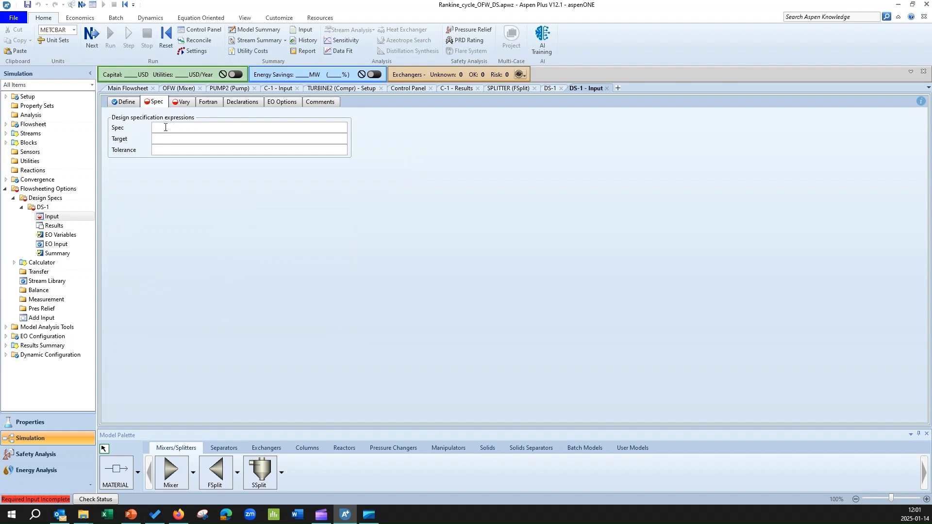
type("1")
type("188")
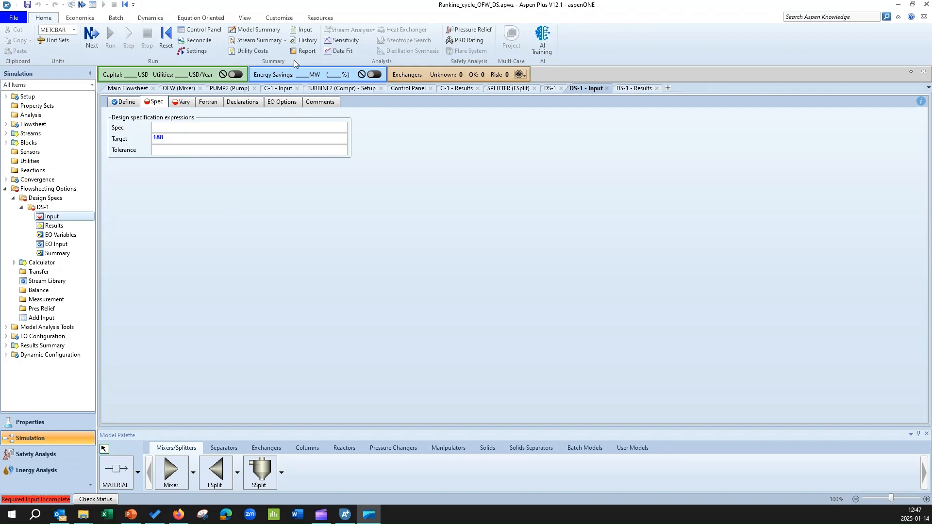
Check the defined variable's name and enter TOFW as the spec expression of DS-1
left_click(171, 130)
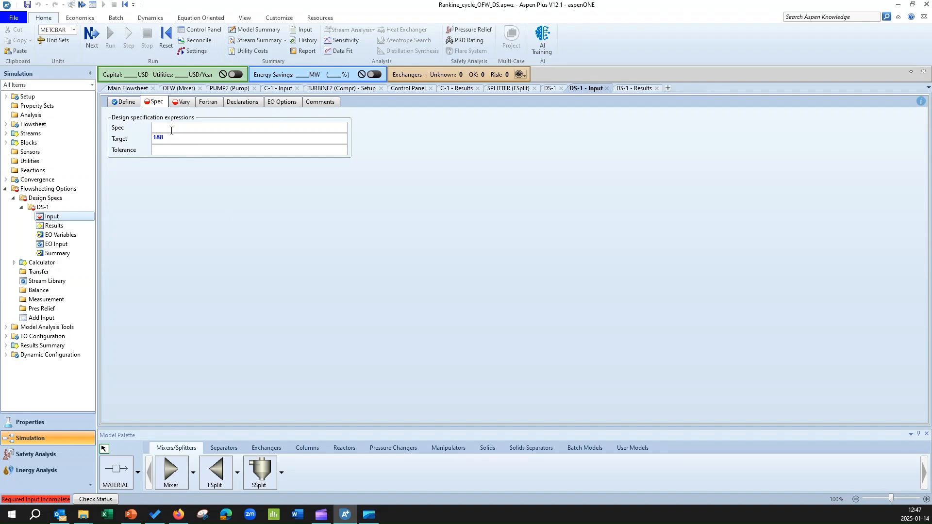
left_click(132, 104)
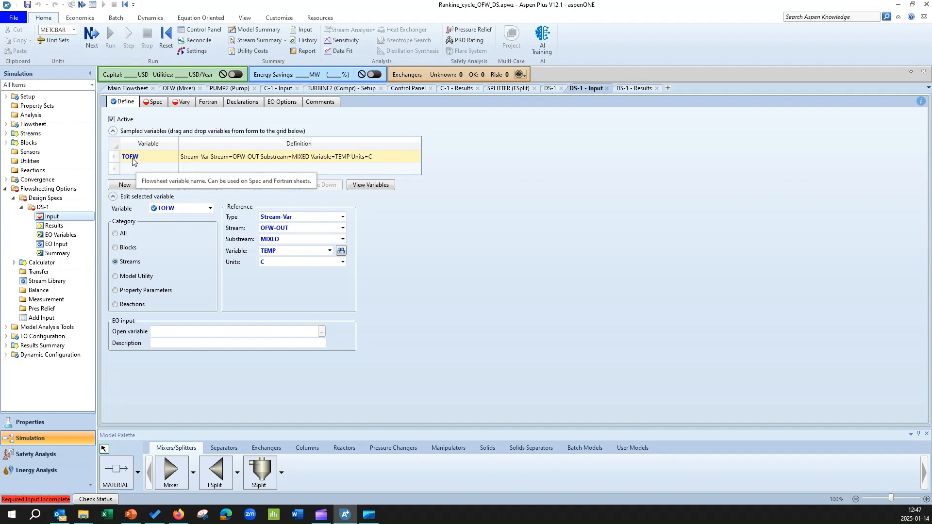
left_click(151, 103)
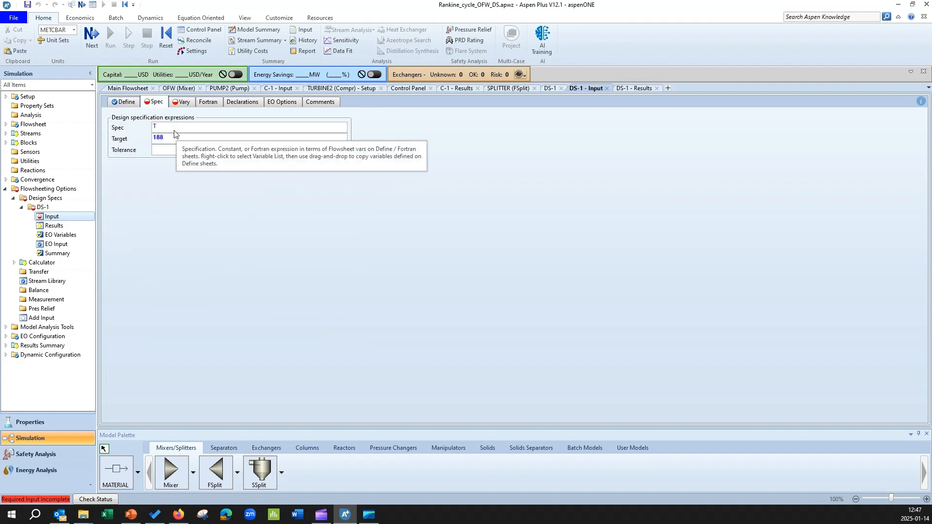
type("TOFW")
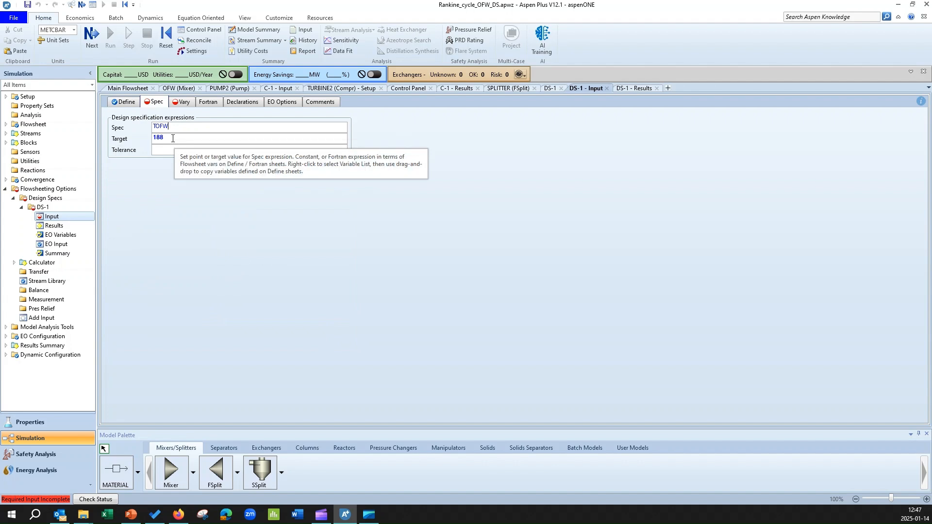
Set the tolerance of the DS-1 design specification to 0,1
left_click(168, 151)
type("0")
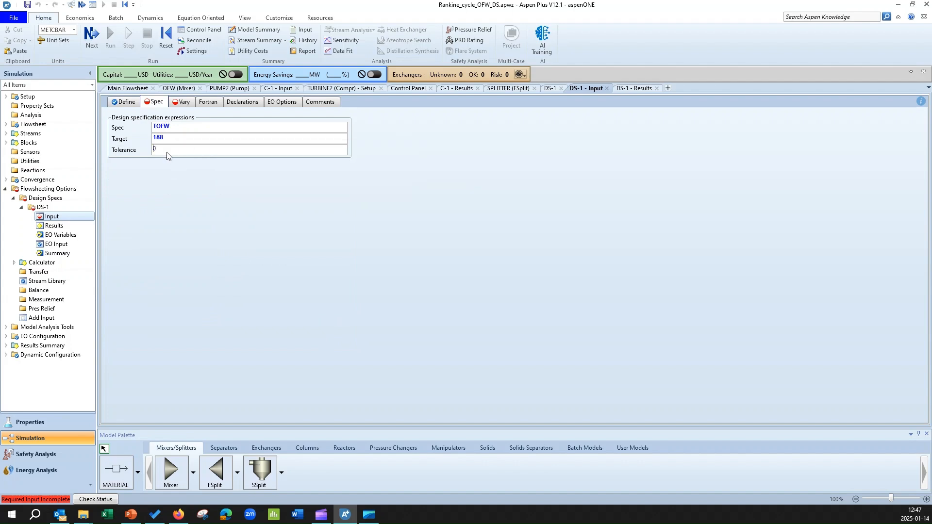
type(",1")
Check the main flowsheet and set the target of the DS-1 design specification to 187
left_click(128, 88)
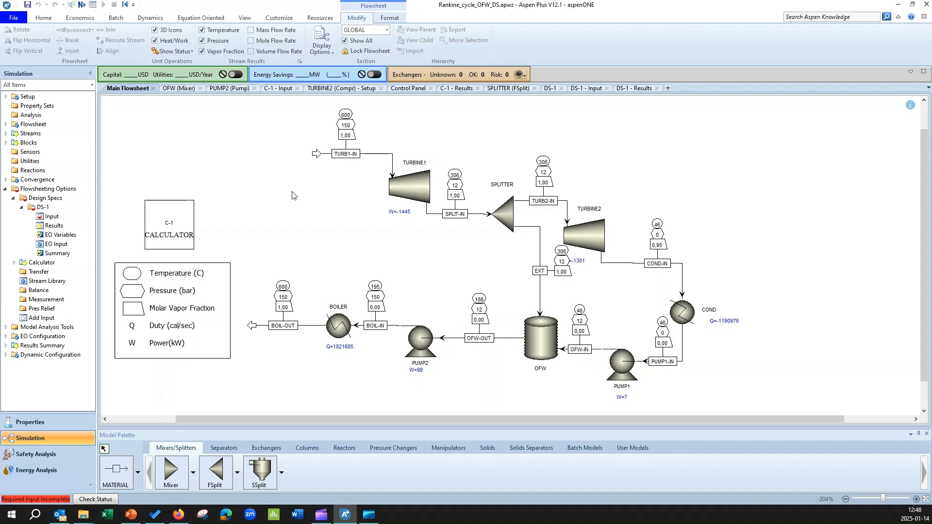
left_click(632, 88)
left_click(573, 91)
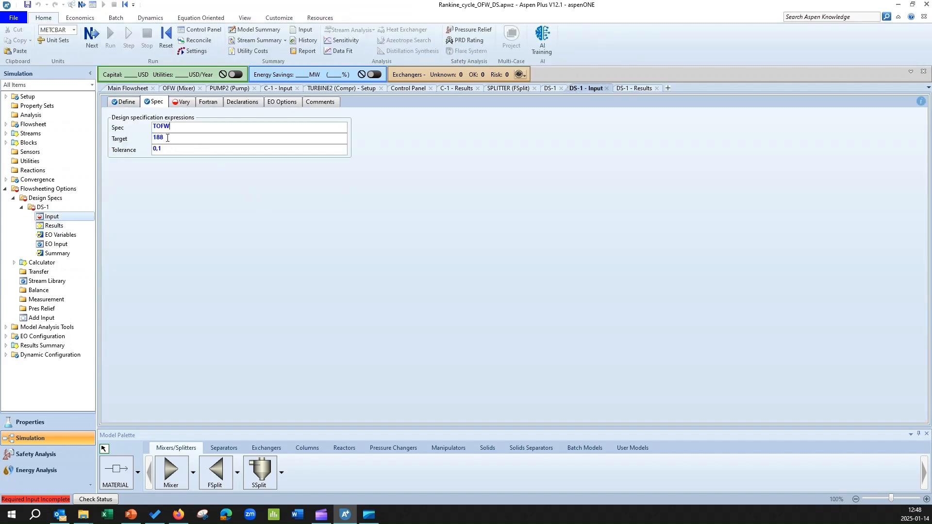
key("BackSpace")
type("7")
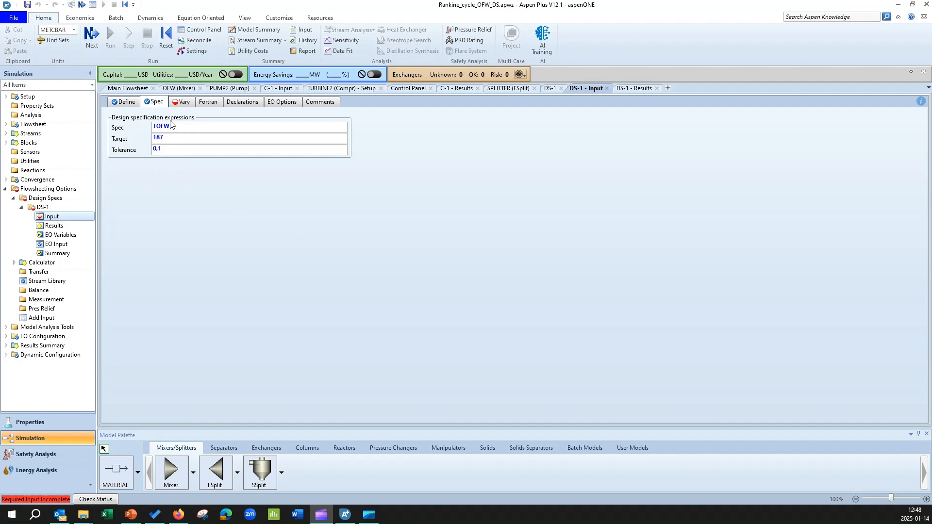
Define the DS-1 manipulated variable as type Block-Var for the block SPLITTER
left_click(179, 106)
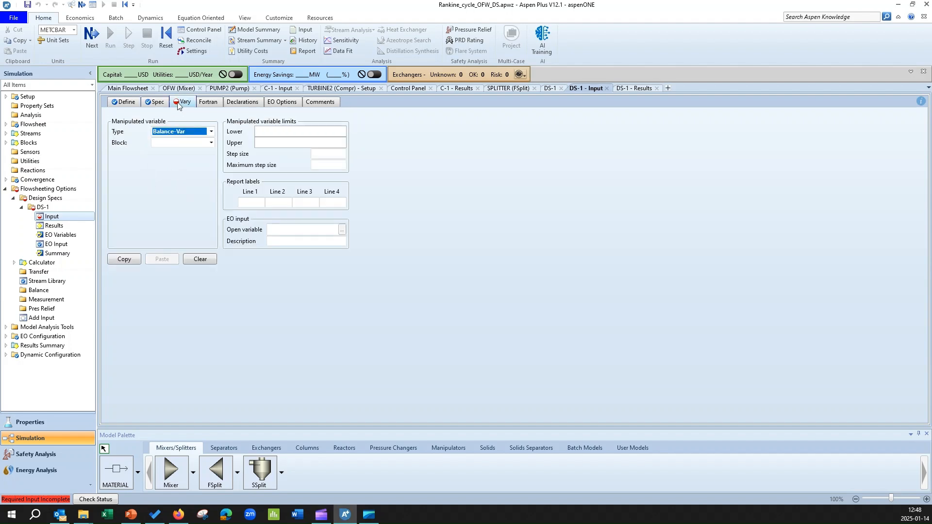
left_click(212, 131)
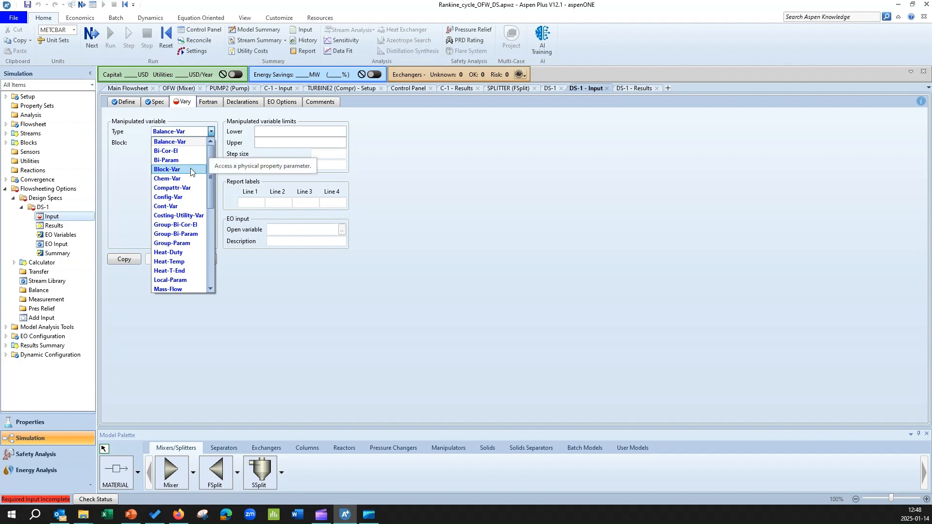
scroll(191, 193, "down", 4)
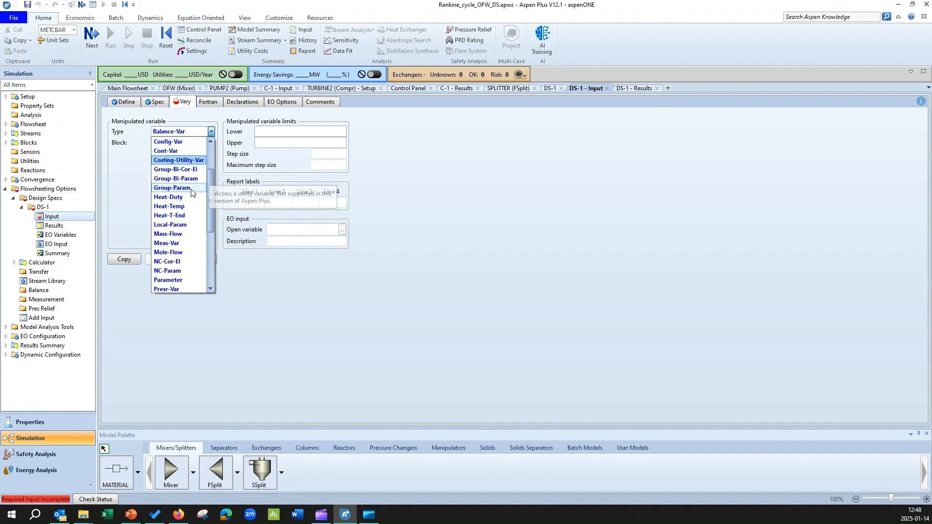
scroll(191, 193, "up", 4)
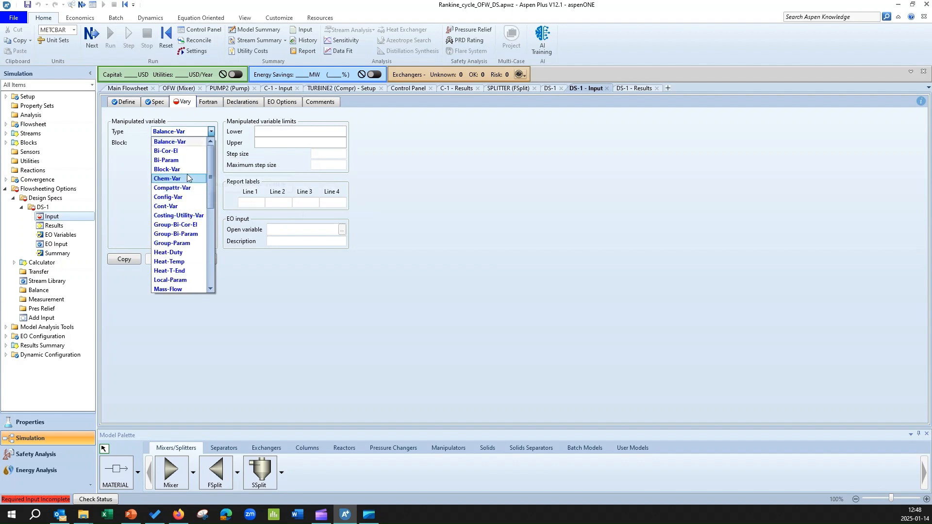
left_click(186, 169)
left_click(211, 142)
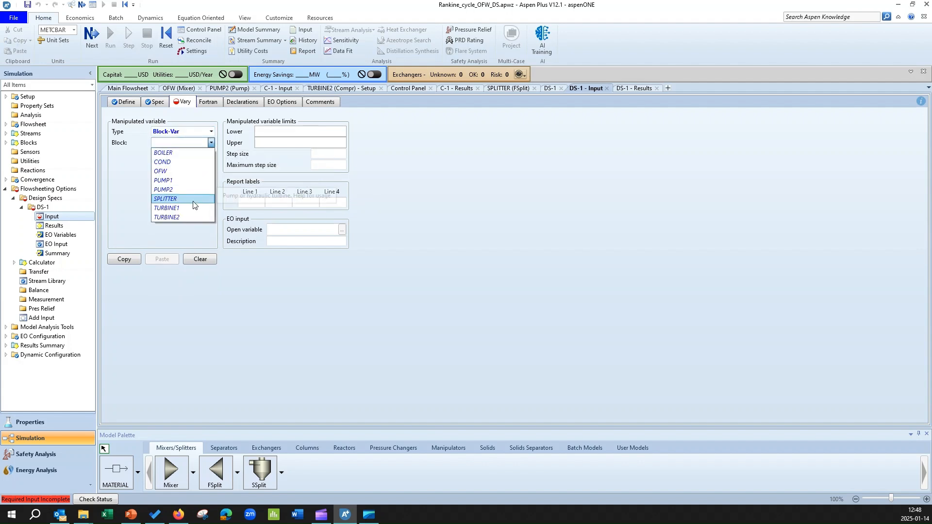
left_click(166, 199)
Choose FLOW/FRAC as the manipulated SPLITTER variable and EXT as its ID1 stream
left_click(200, 154)
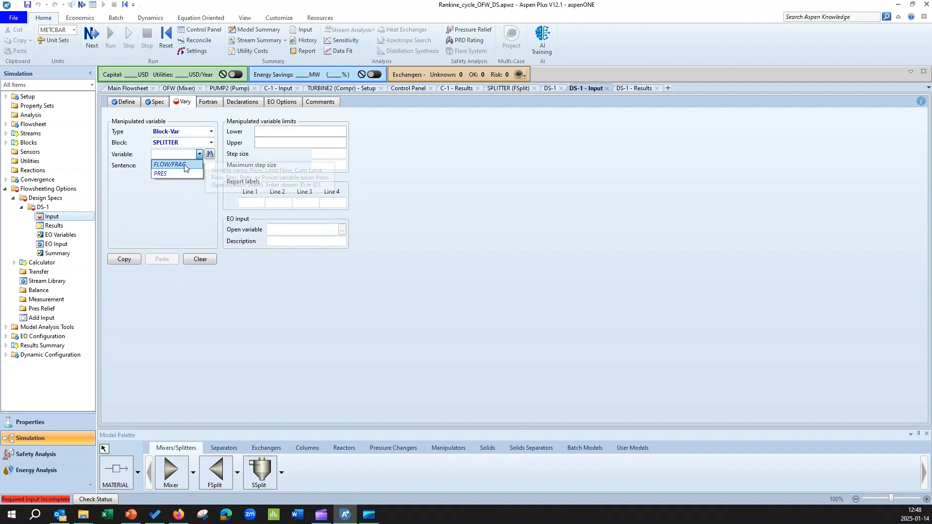
left_click(187, 164)
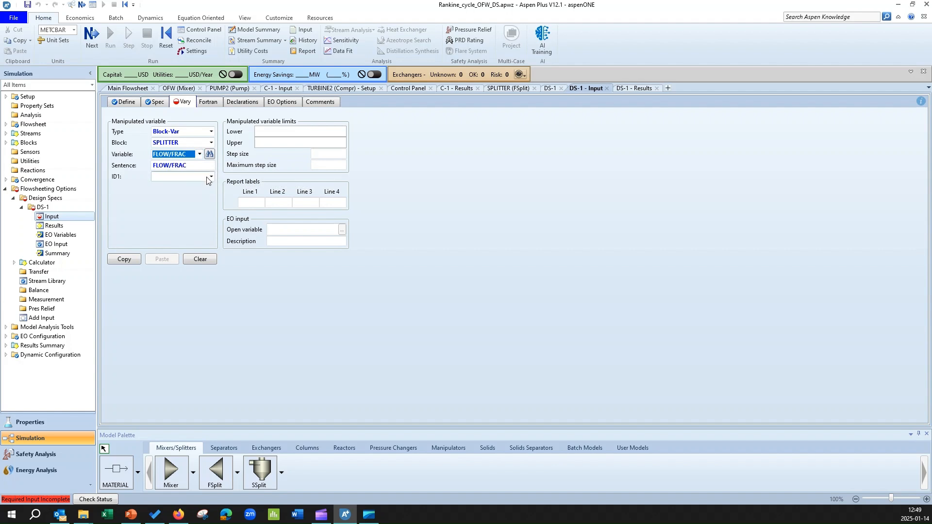
left_click(211, 176)
left_click(183, 188)
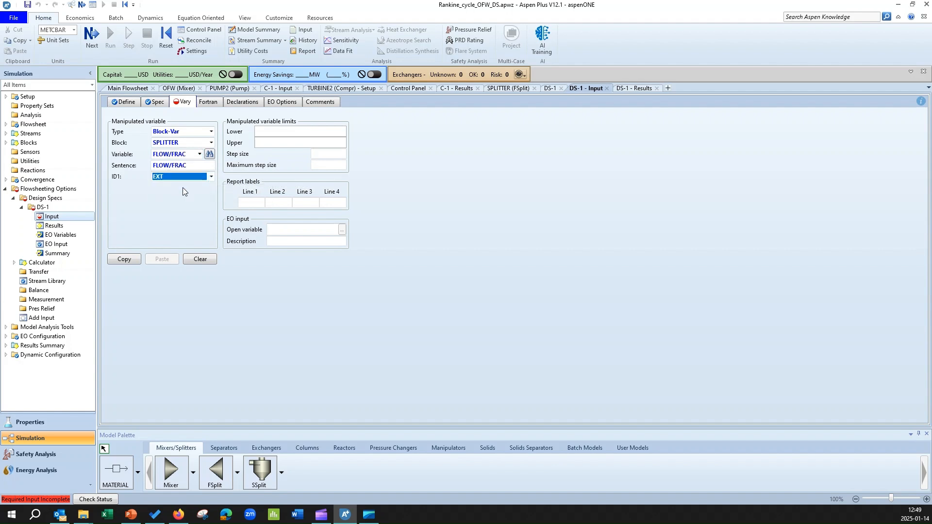
left_click(153, 193)
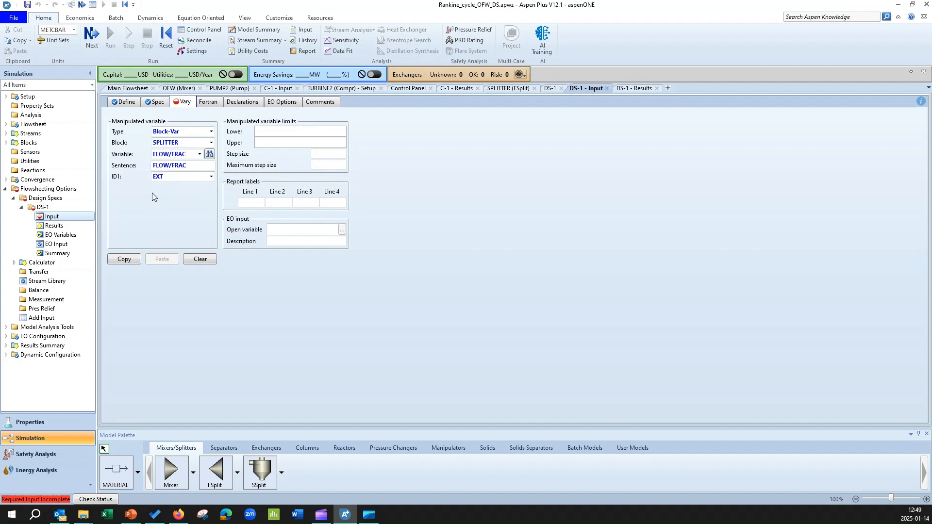
Review the flowsheet and existing DS-1 results, and set the manipulated variable limits to 0,01 lower and 0,5 upper
left_click(129, 88)
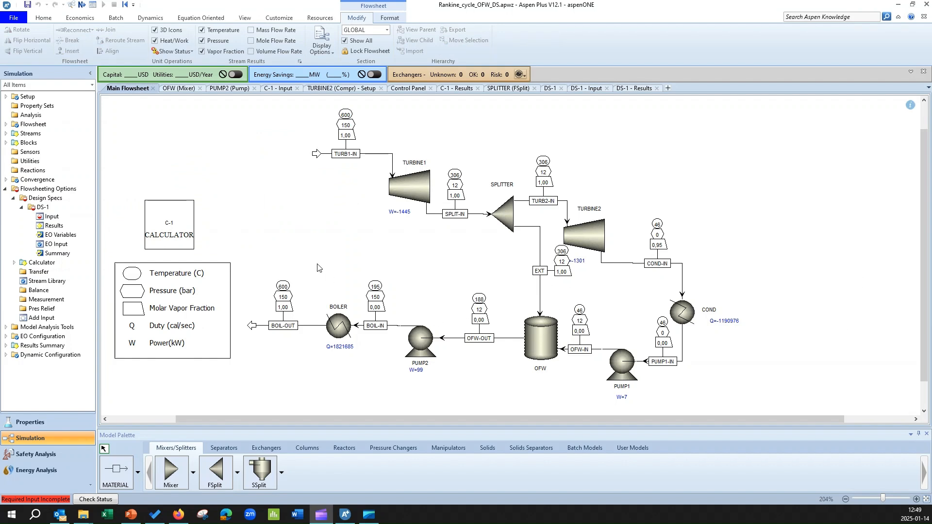
left_click(623, 88)
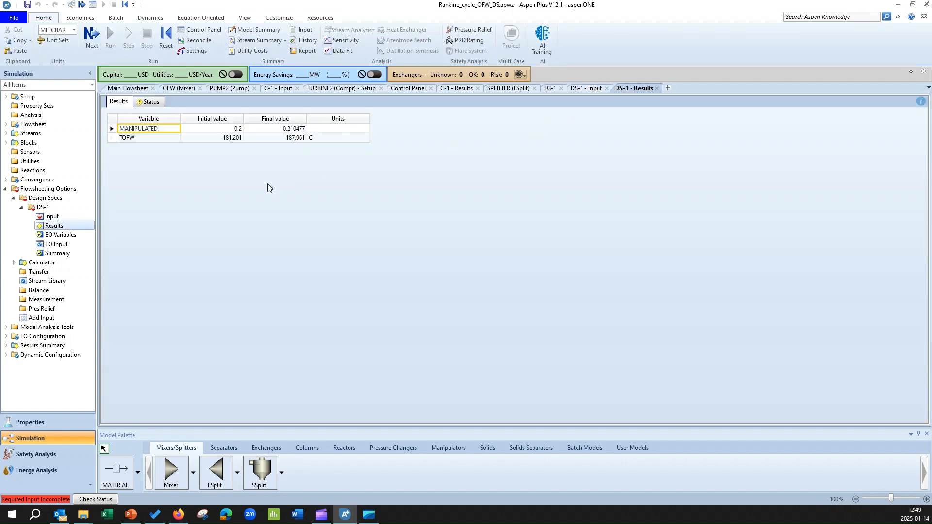
left_click(585, 90)
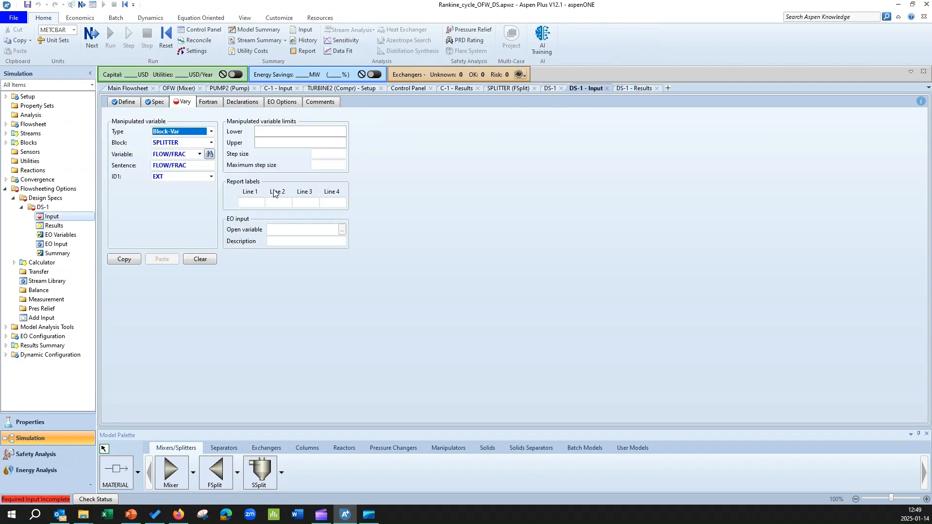
left_click(275, 133)
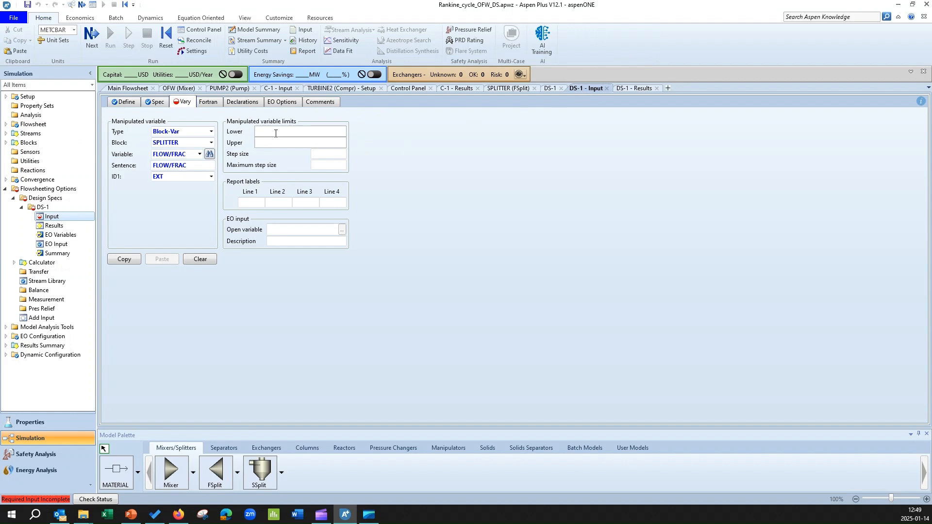
type("0,01")
left_click(296, 141)
type("0,5")
left_click(433, 190)
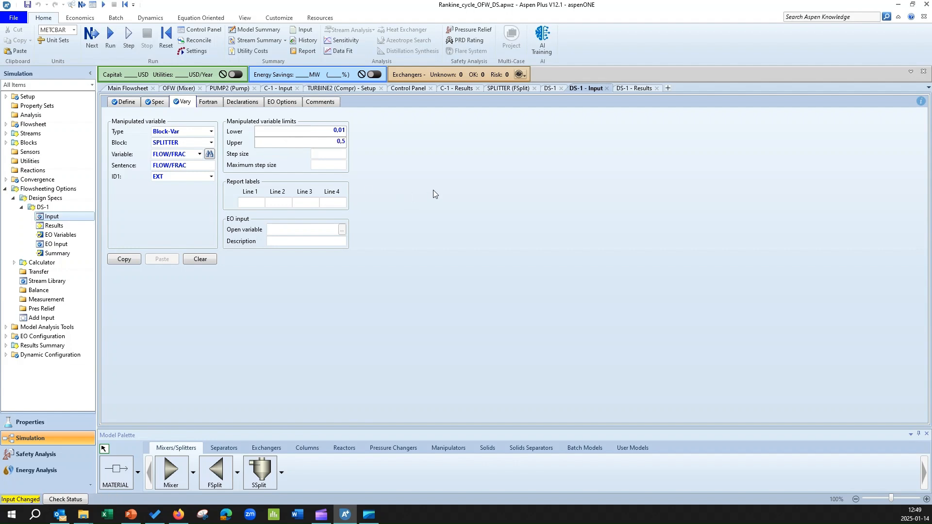
Reinitialize the simulation, purging all results, and run it with the DS-1 design specification
left_click(166, 49)
left_click(419, 283)
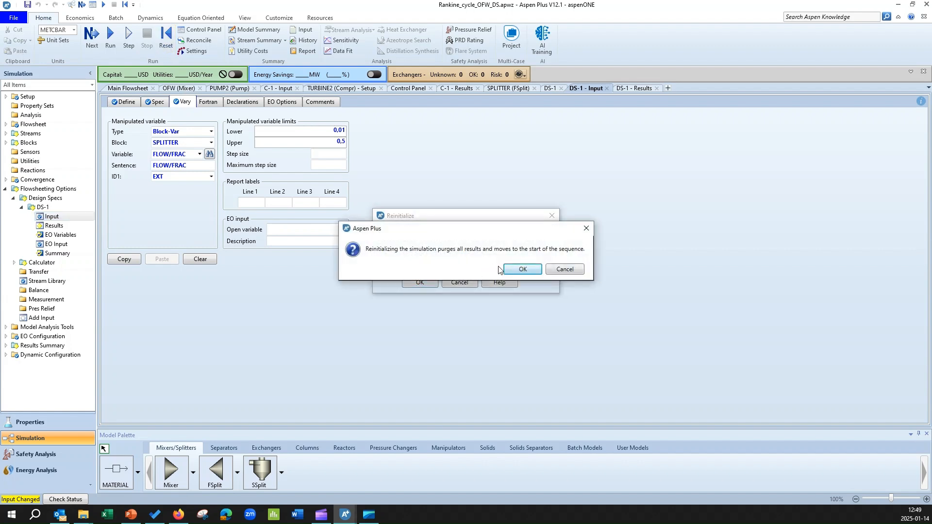
left_click(511, 271)
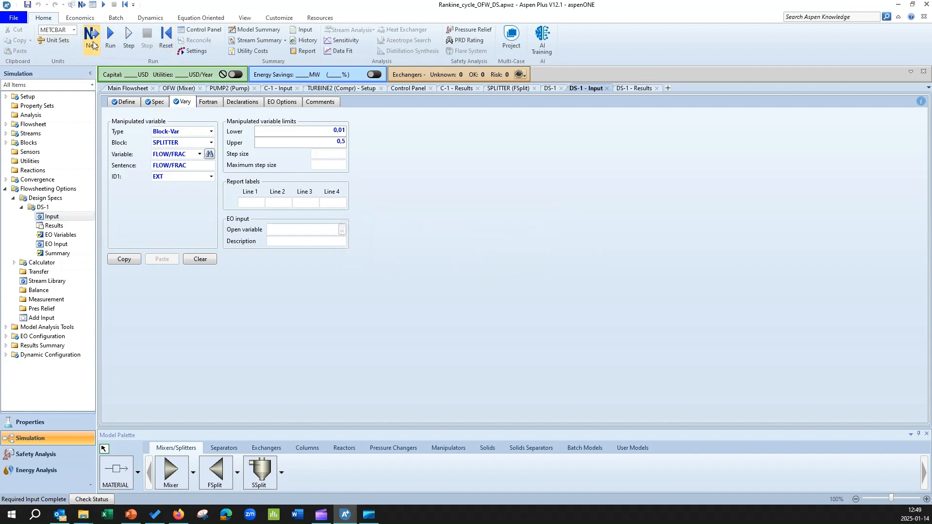
left_click(93, 38)
left_click(527, 277)
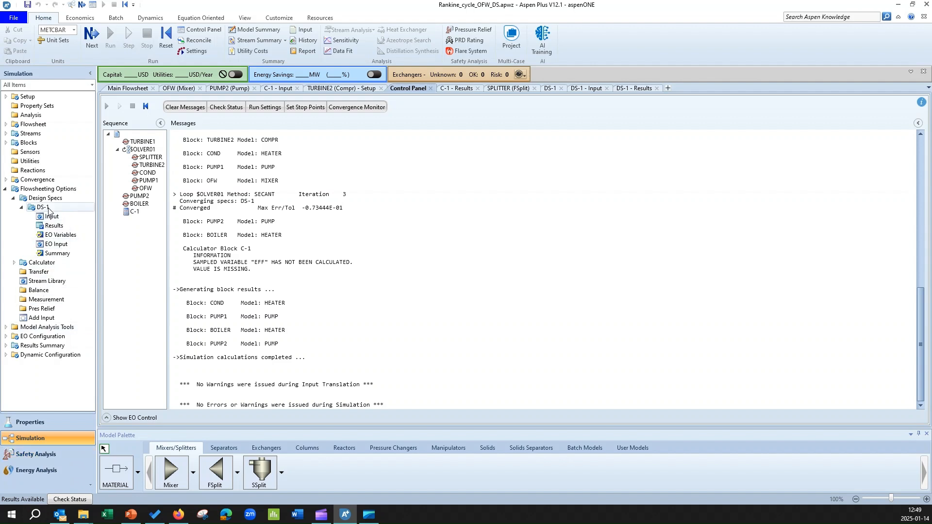
Examine the DS-1 results for the manipulated variable and TOFW, and the OFW-OUT temperature on the main flowsheet
left_click(56, 227)
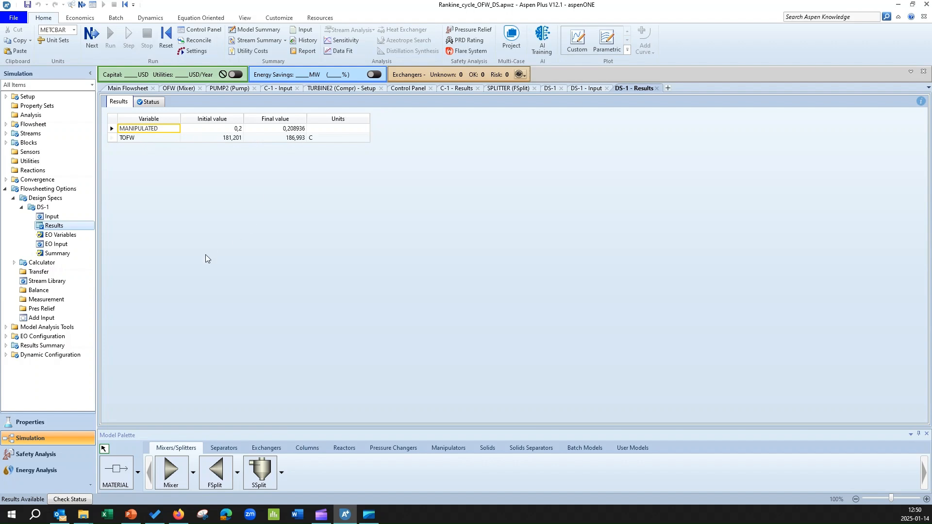
left_click(134, 88)
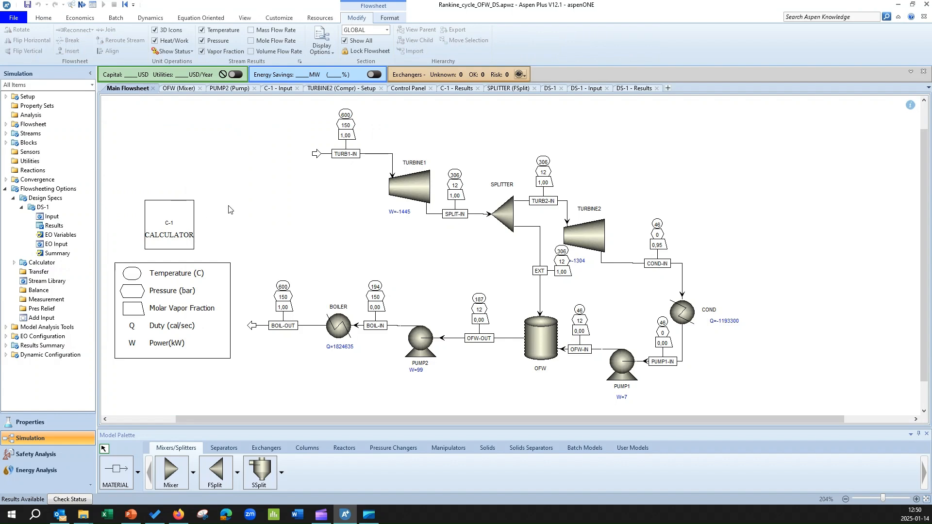
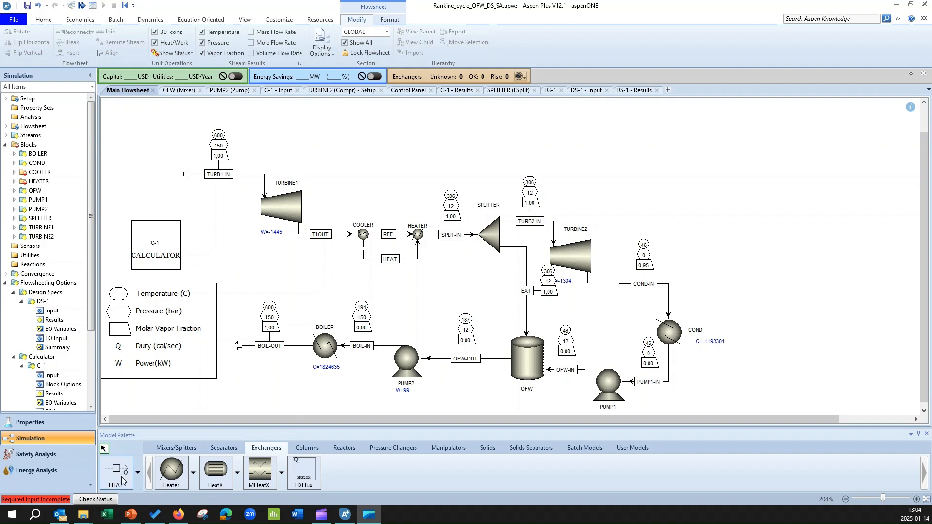
Set the COOLER block's second flash specification to Pressure-drop correlation parameter with a value of 0
left_click(137, 473)
left_click(137, 473)
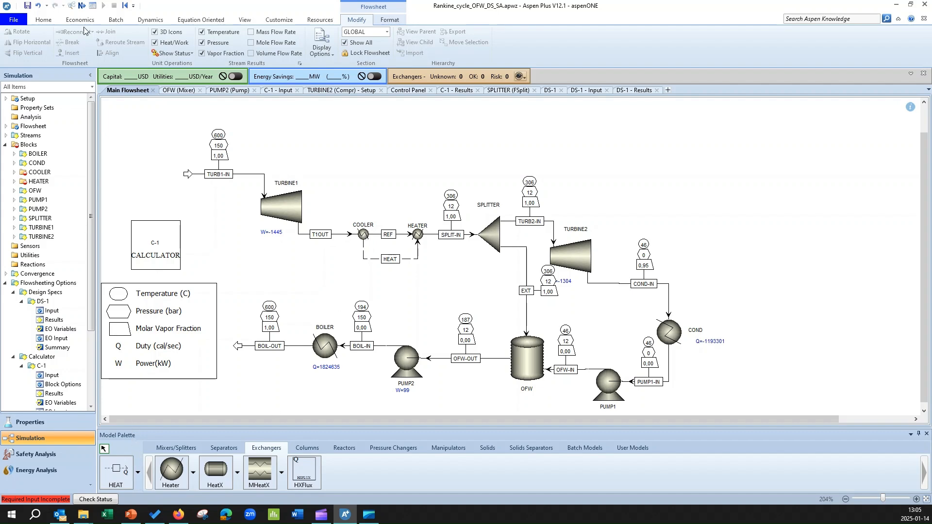
left_click(82, 6)
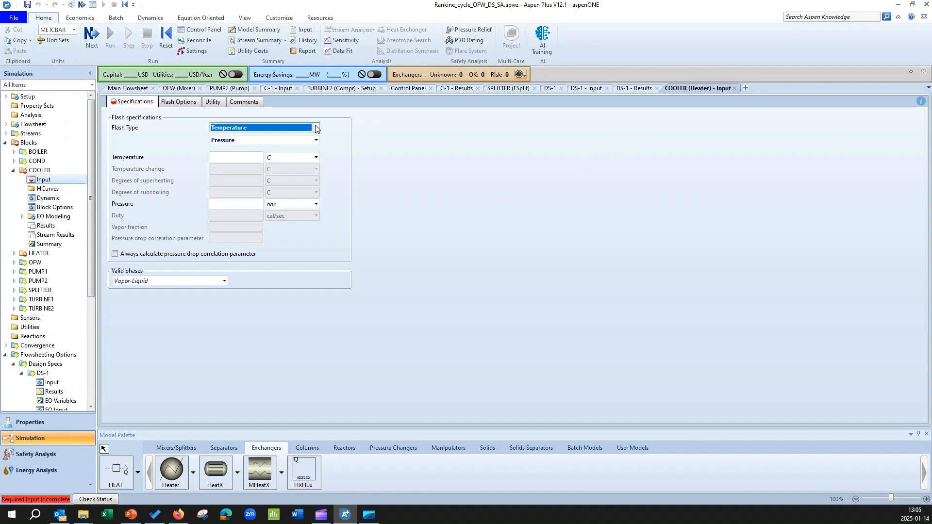
left_click(316, 140)
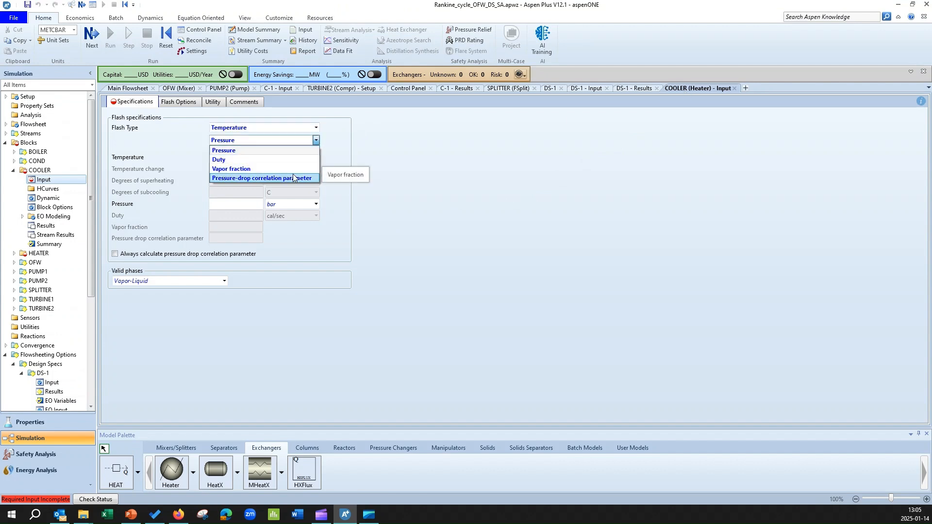
left_click(294, 176)
left_click(245, 239)
type("0")
Set the COOLER block's first flash specification to Vapor fraction with a value of 0
left_click(316, 129)
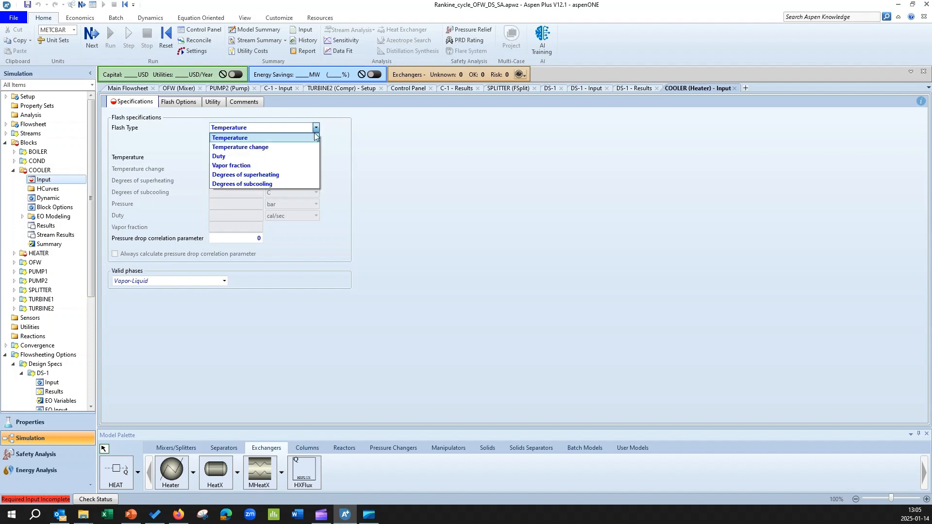
left_click(291, 165)
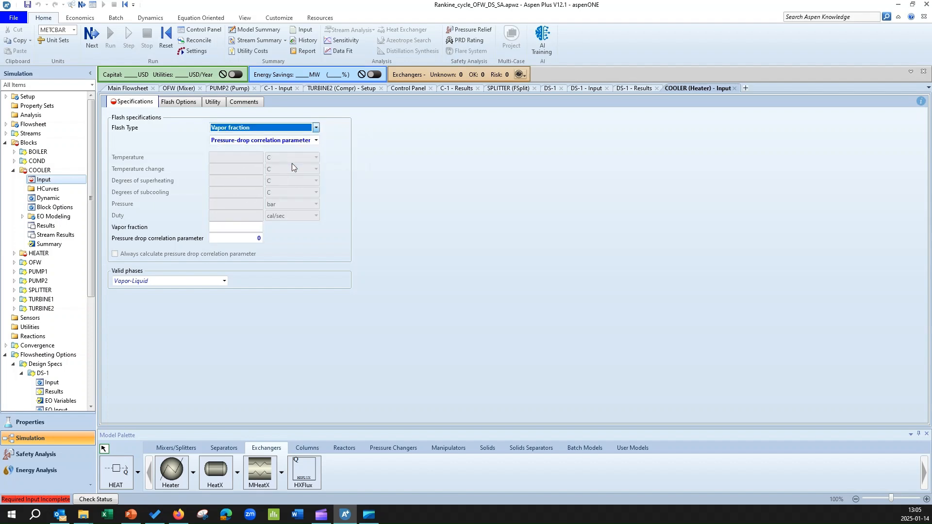
left_click(250, 227)
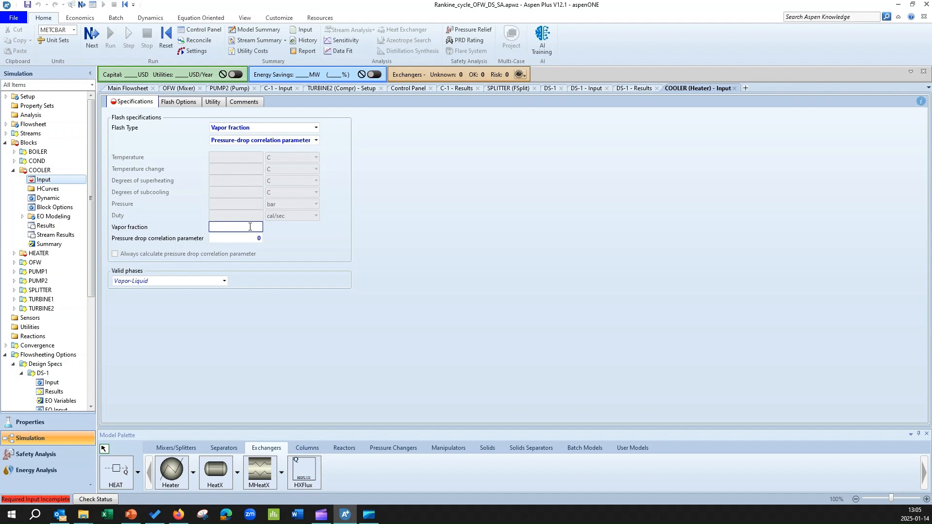
type("0")
key("Return")
Specify the HEATER block by Pressure-drop correlation parameter with a value of 0
left_click(128, 88)
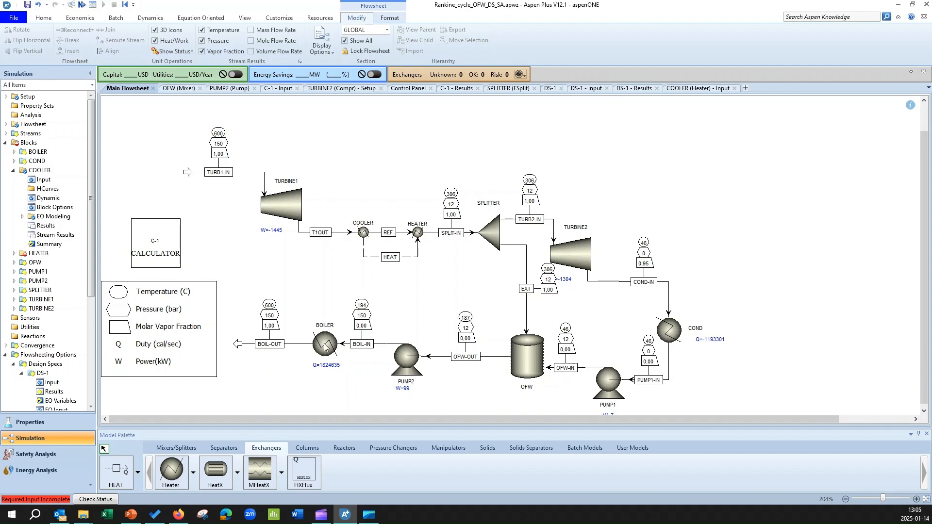
left_click(83, 7)
left_click(310, 128)
left_click(312, 128)
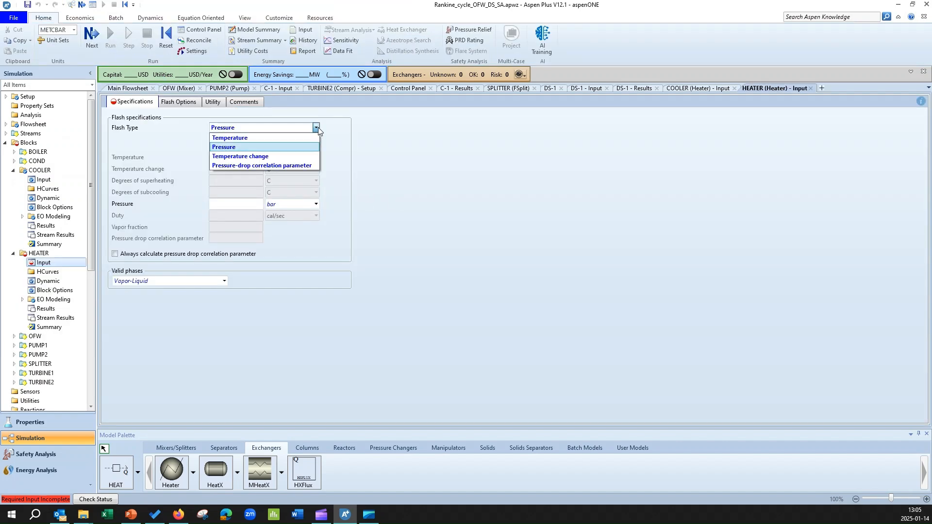
left_click(288, 165)
left_click(250, 237)
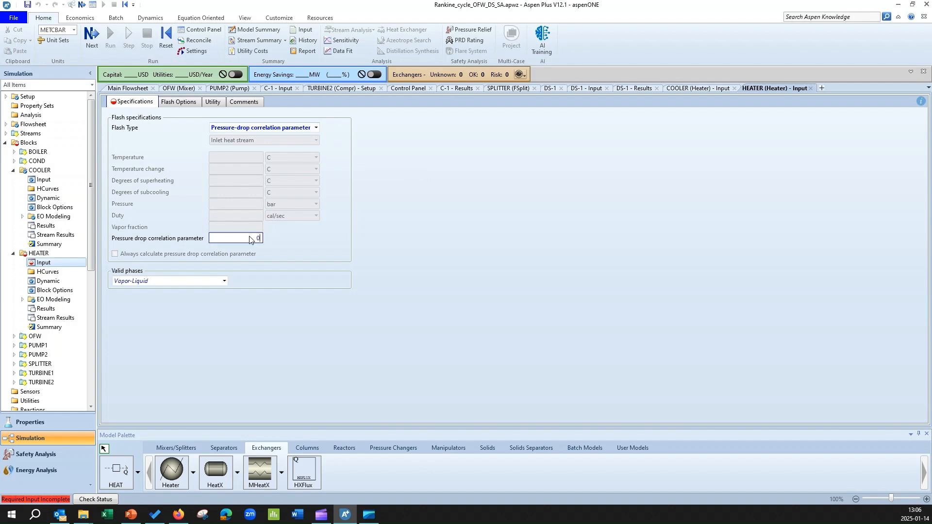
left_click(264, 311)
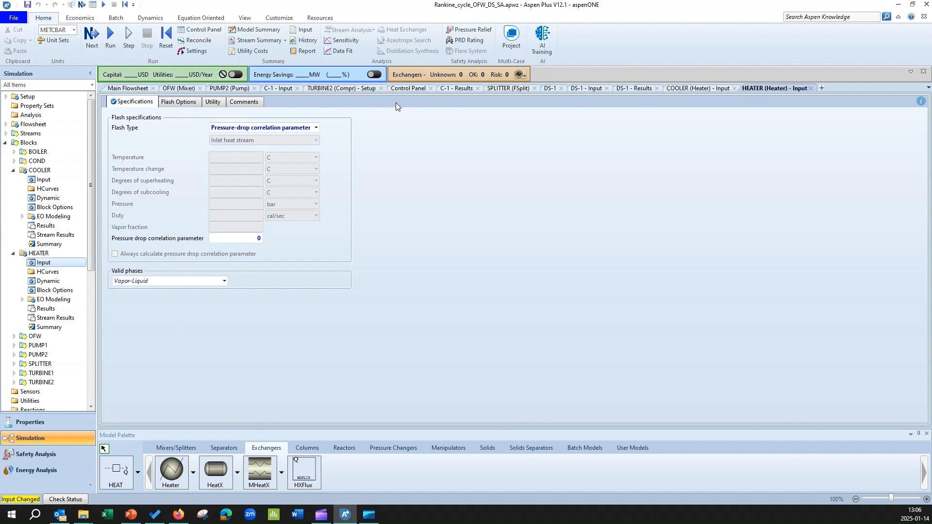
Reinitialize the simulation, purging all results, and run it with the COOLER and HEATER blocks specified
left_click(409, 89)
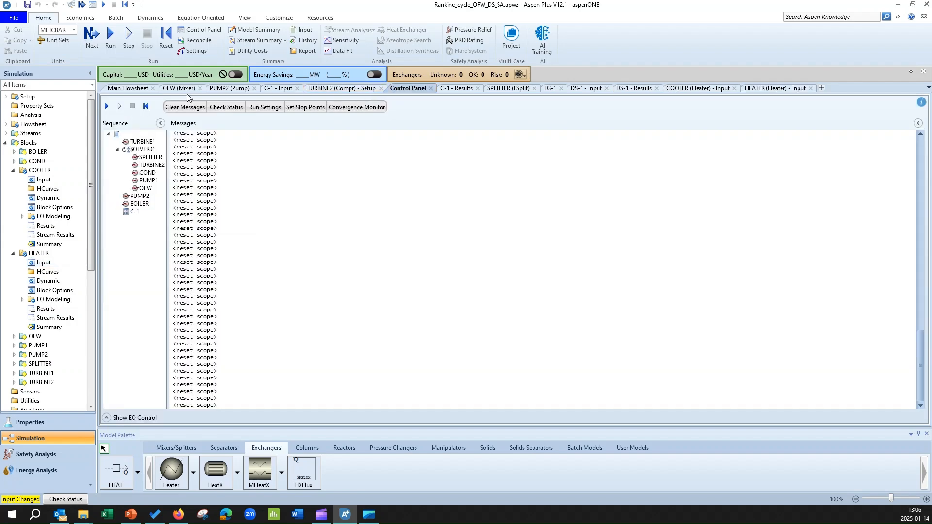
left_click(128, 88)
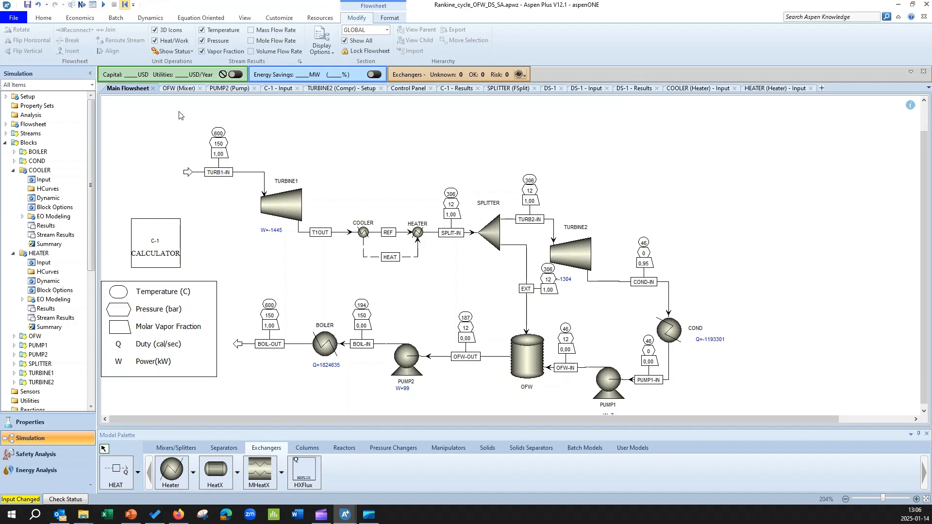
left_click(125, 5)
left_click(414, 283)
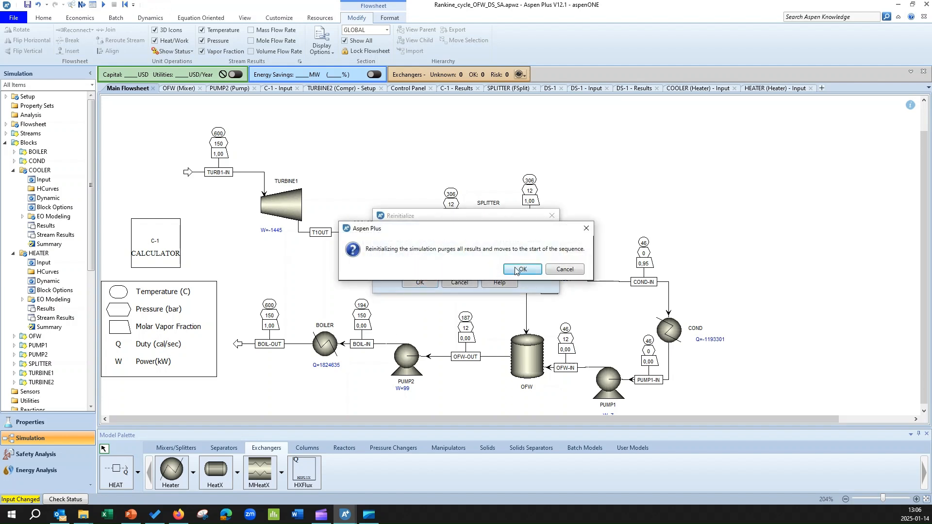
left_click(515, 272)
left_click(81, 5)
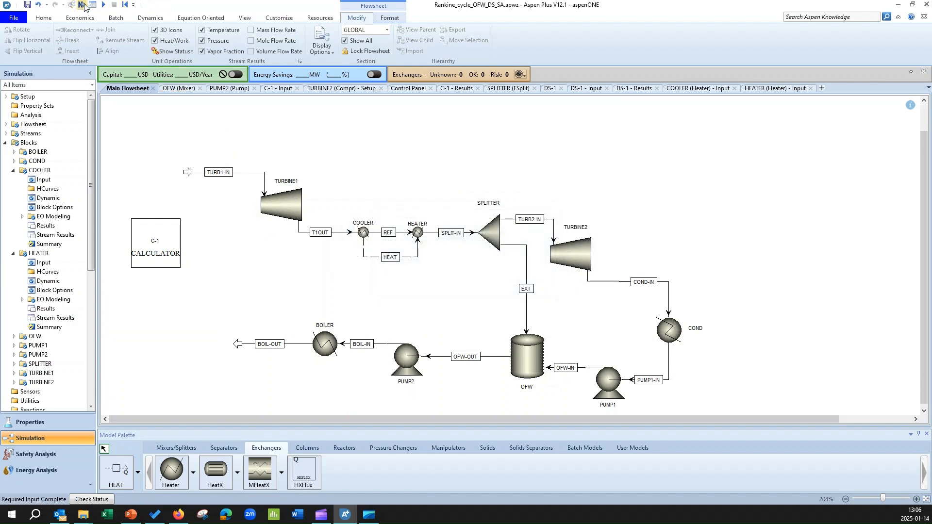
left_click(518, 278)
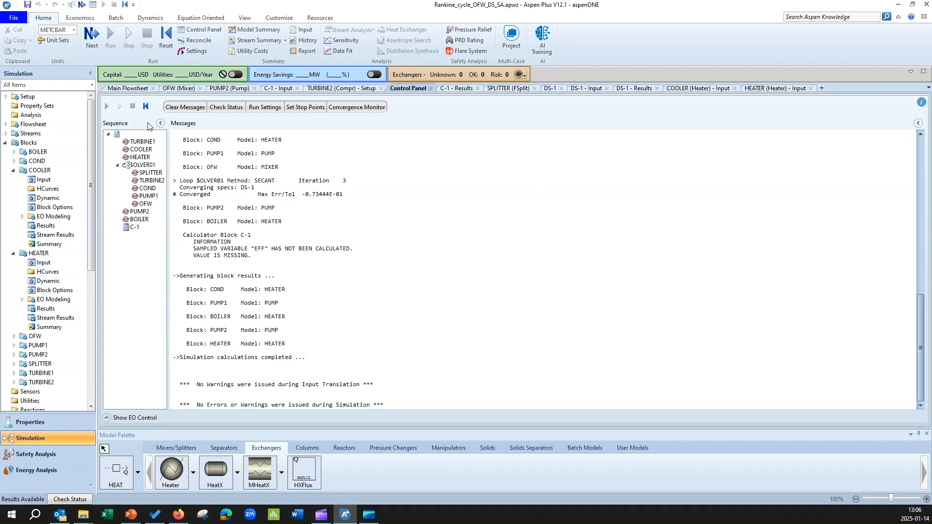
Examine the temperature in the REF stream results between COOLER and HEATER
left_click(130, 89)
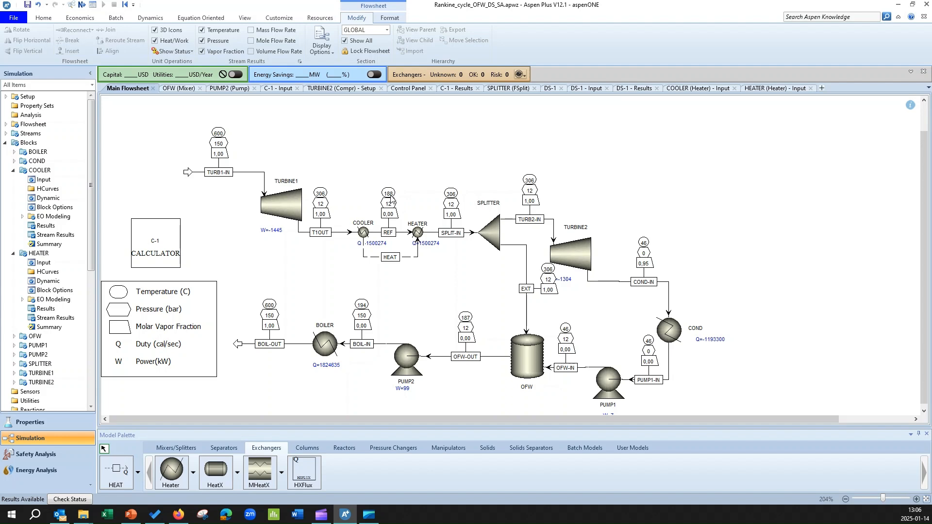
left_click(383, 233)
double_click(383, 235)
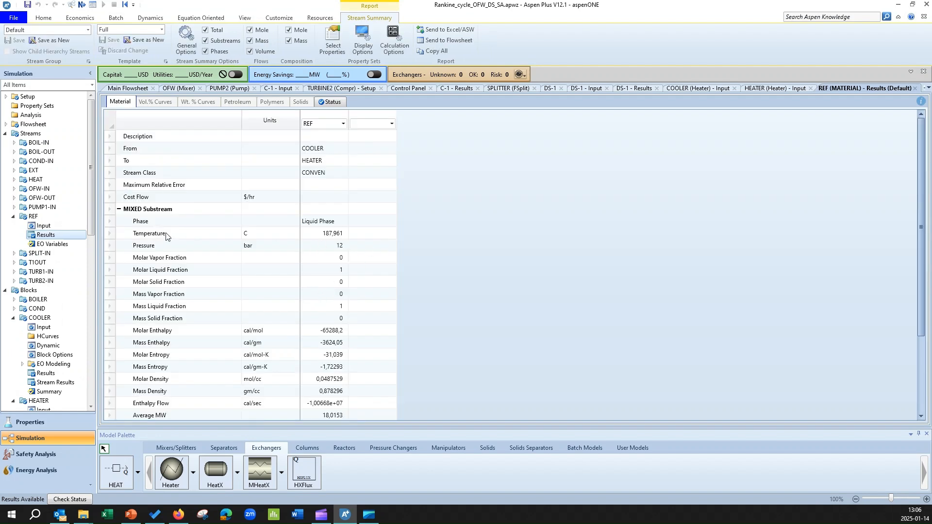
left_click(110, 234)
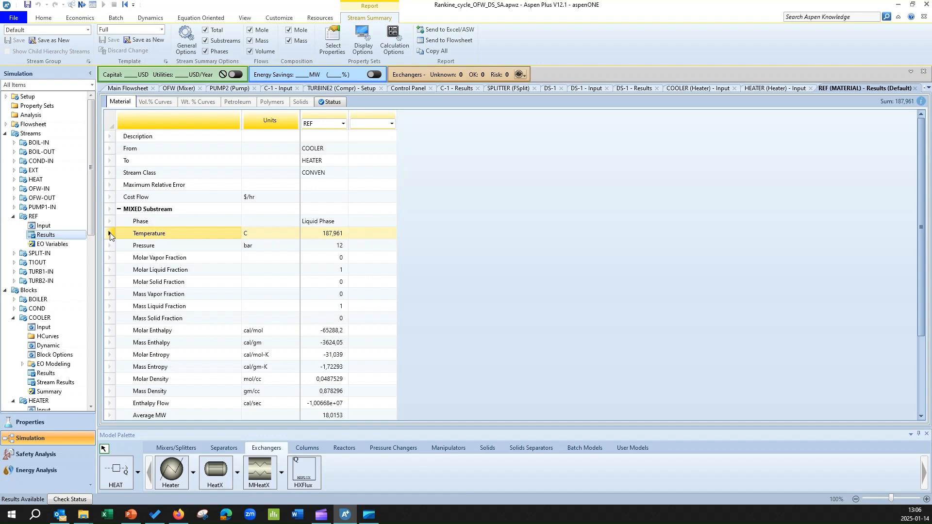
left_click(138, 90)
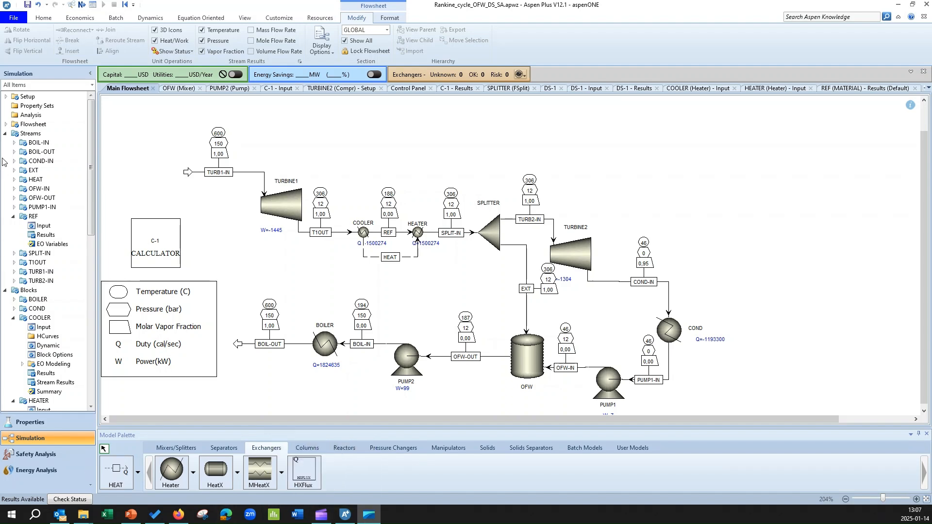
Review the DS-1 manipulated variable, its specification expressions and the main flowsheet
left_click(5, 134)
left_click(5, 143)
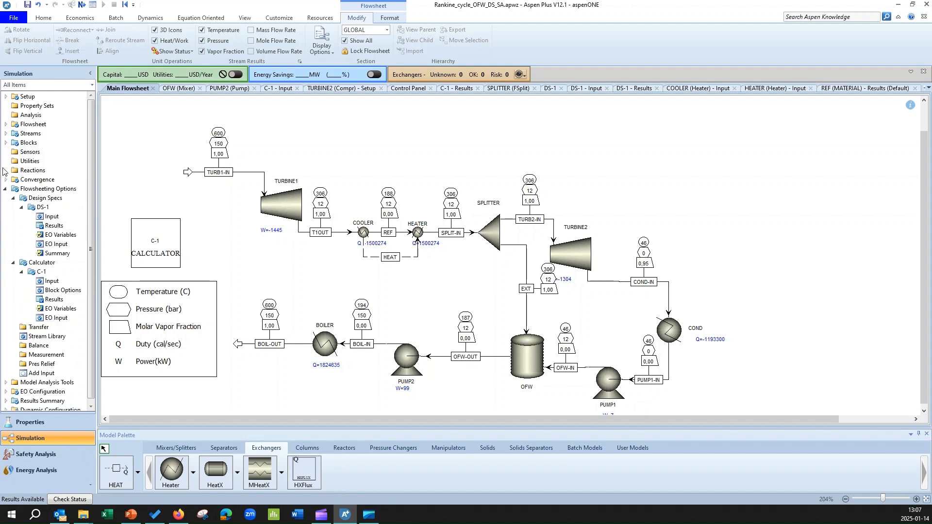
double_click(48, 219)
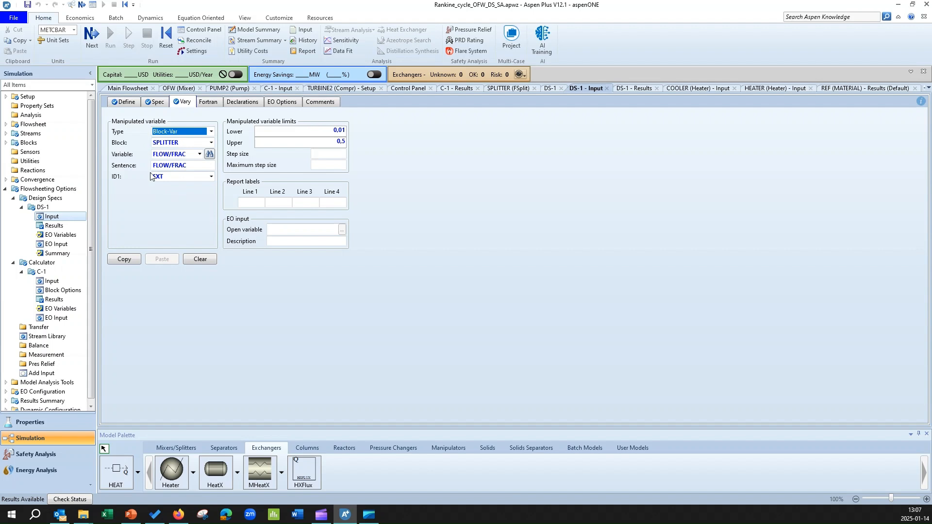
left_click(151, 103)
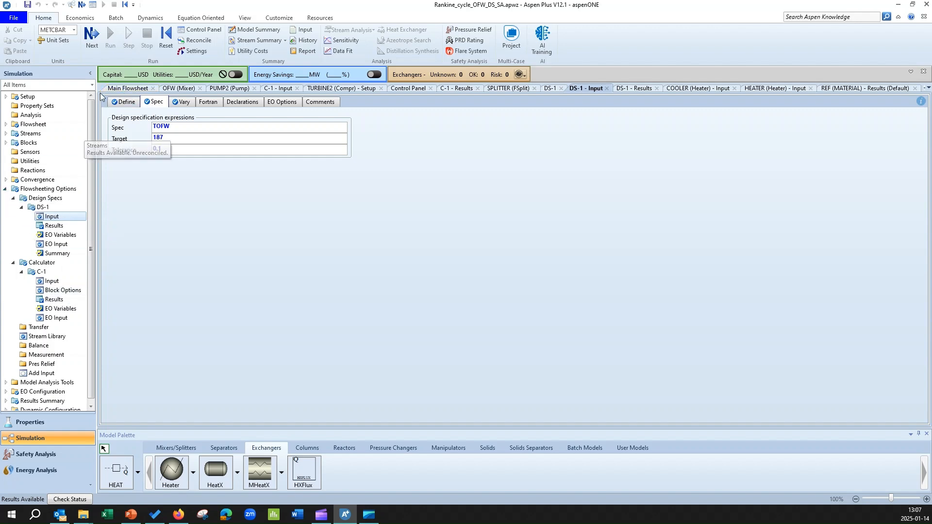
left_click(124, 88)
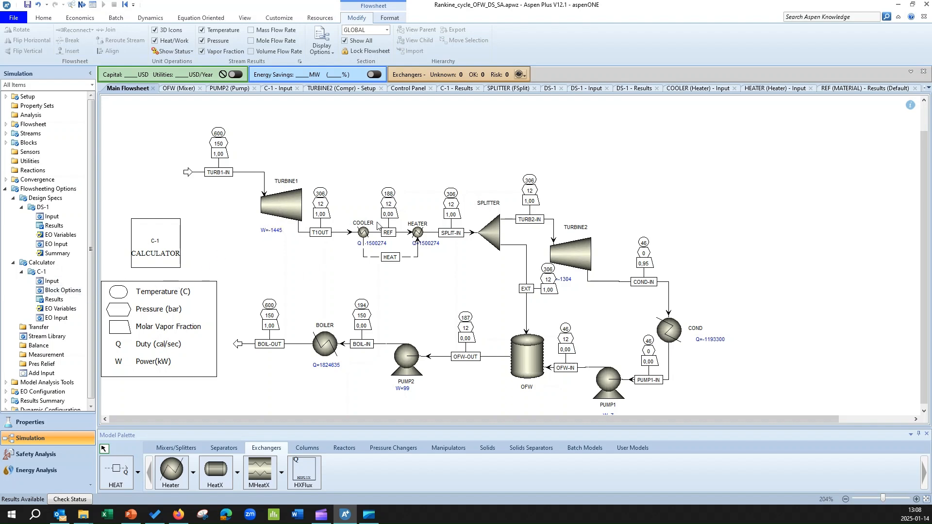
Add a sampled variable named TREF to the DS-1 design spec in the Streams category
left_click(52, 217)
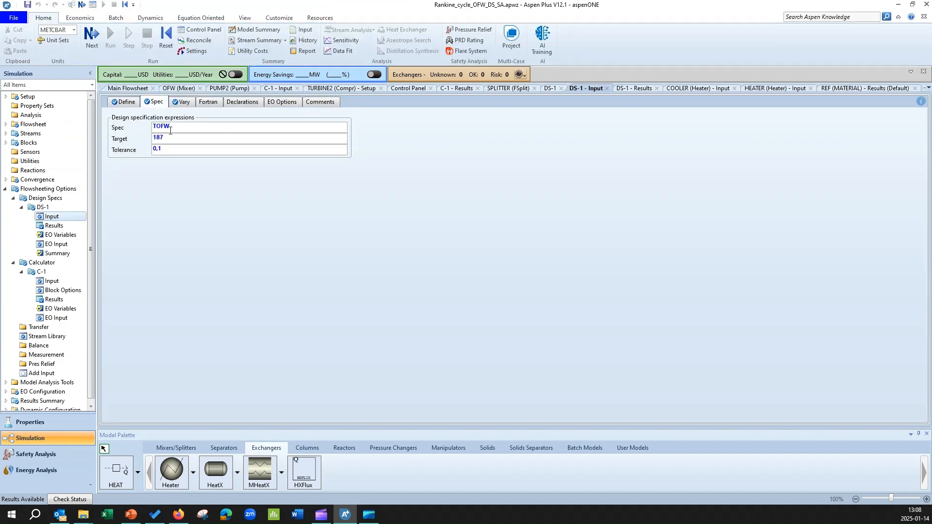
left_click(126, 102)
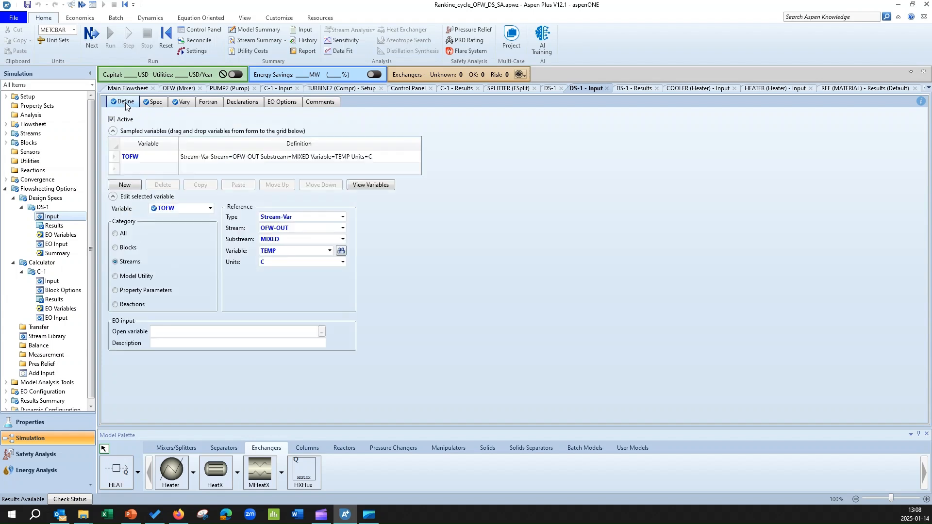
left_click(127, 187)
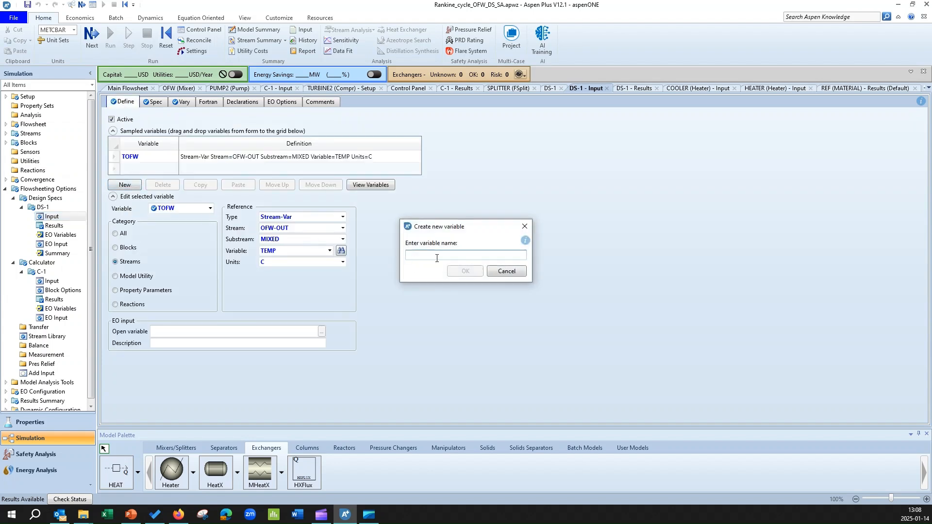
type("TREF")
left_click(473, 272)
left_click(132, 276)
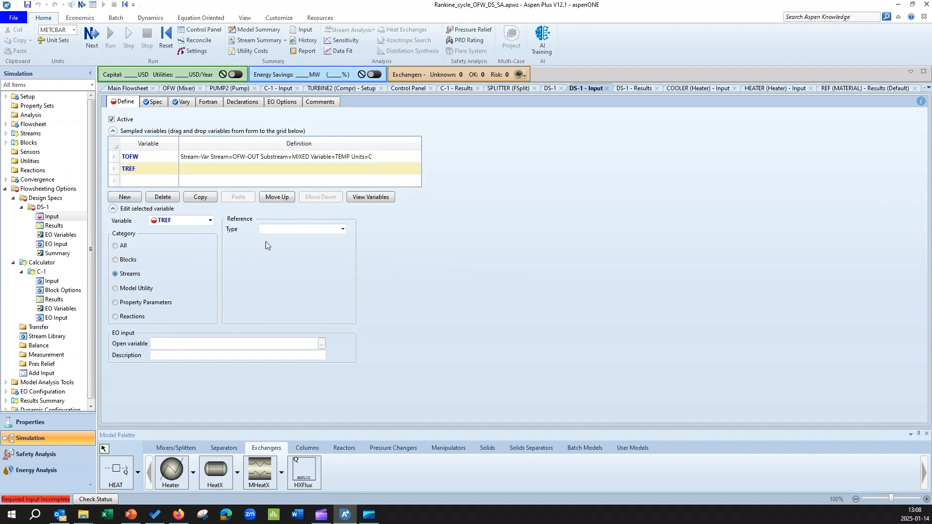
Define TREF as a Stream-Var reading TEMP from stream REF
left_click(343, 228)
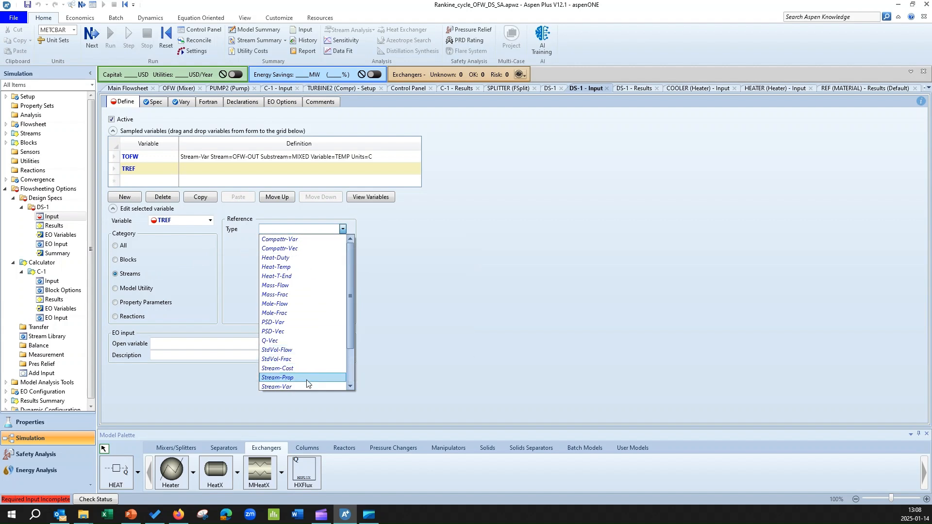
left_click(306, 386)
left_click(343, 240)
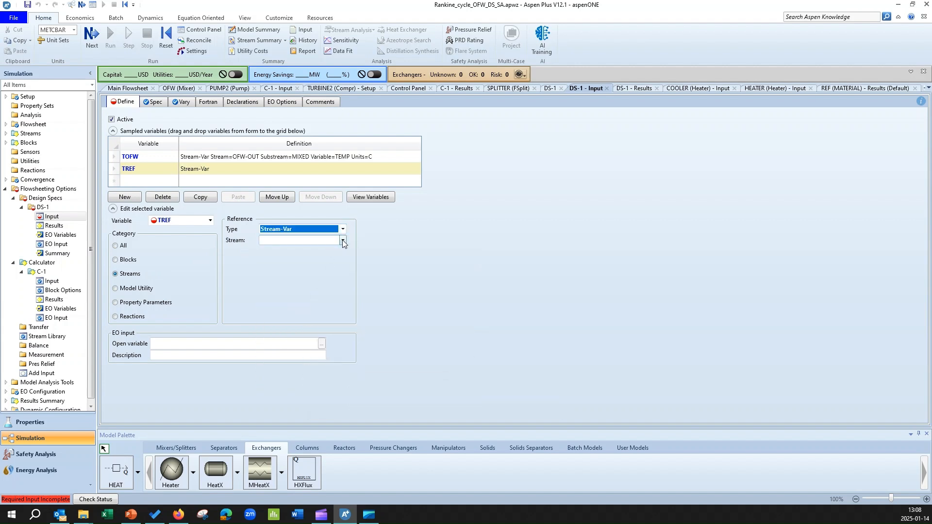
left_click(310, 316)
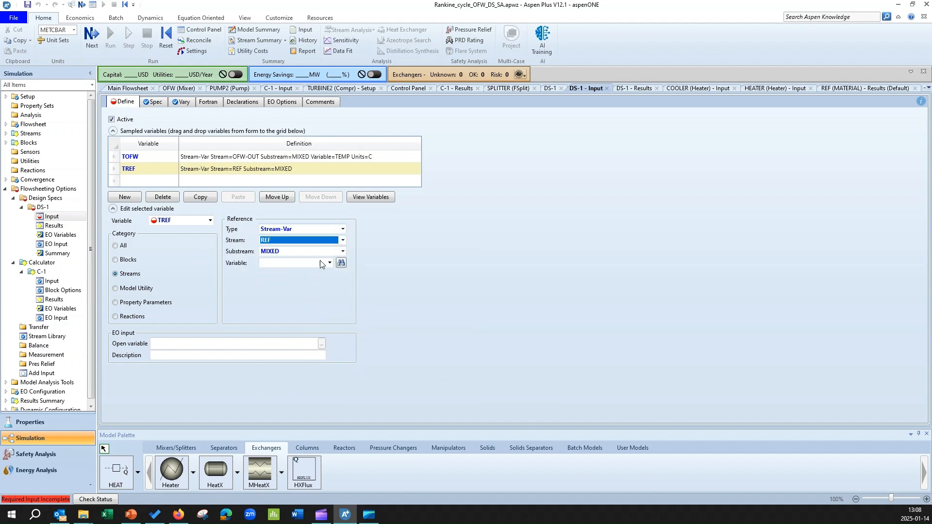
left_click(329, 263)
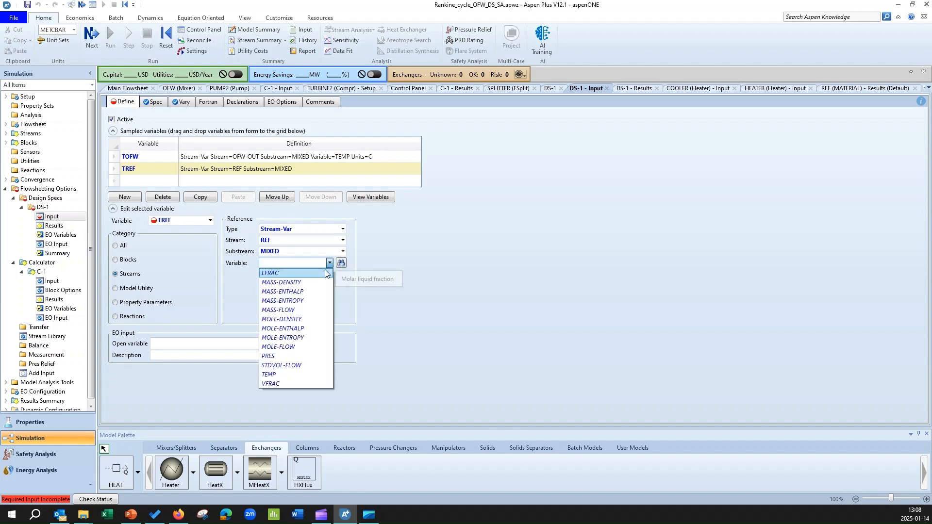
left_click(305, 377)
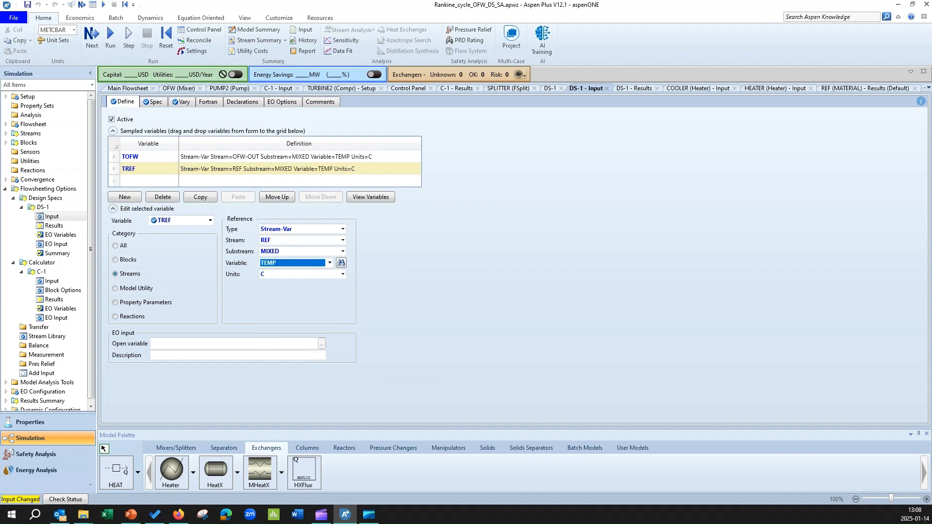
Set the DS-1 spec expression to TREF-TOFW with a target of 1, and return to the main flowsheet
left_click(157, 104)
left_click(174, 125)
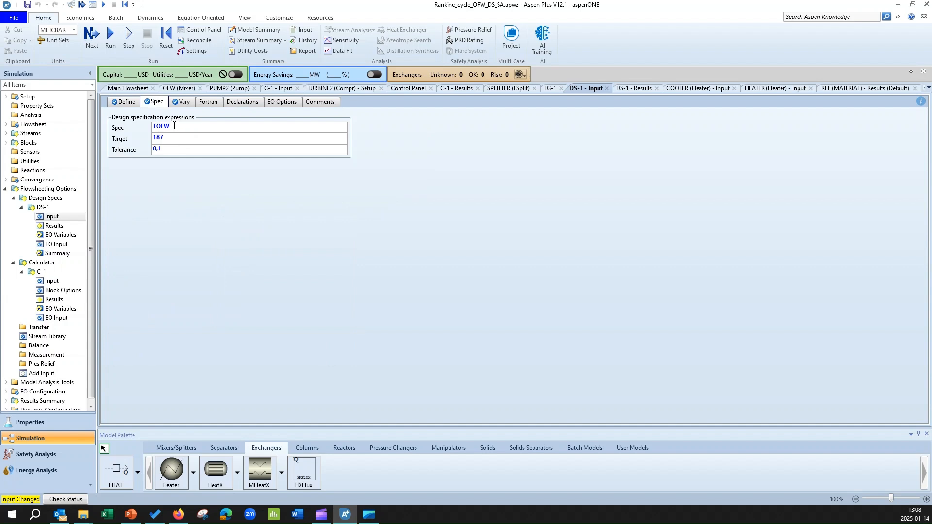
type("TREF-")
left_click_drag(175, 140, 143, 143)
type("1")
left_click(124, 90)
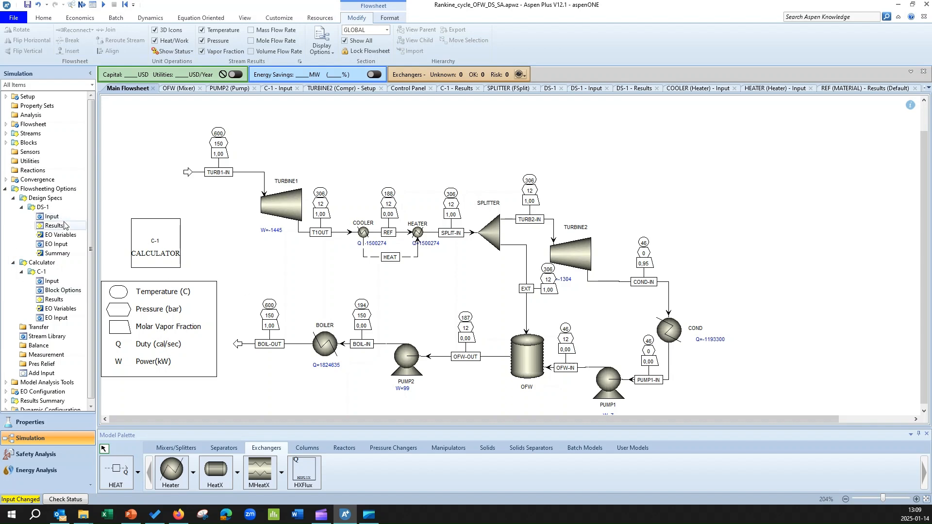
Set the DS-1 design spec target to 1 and rerun the simulation after reinitializing it
double_click(52, 216)
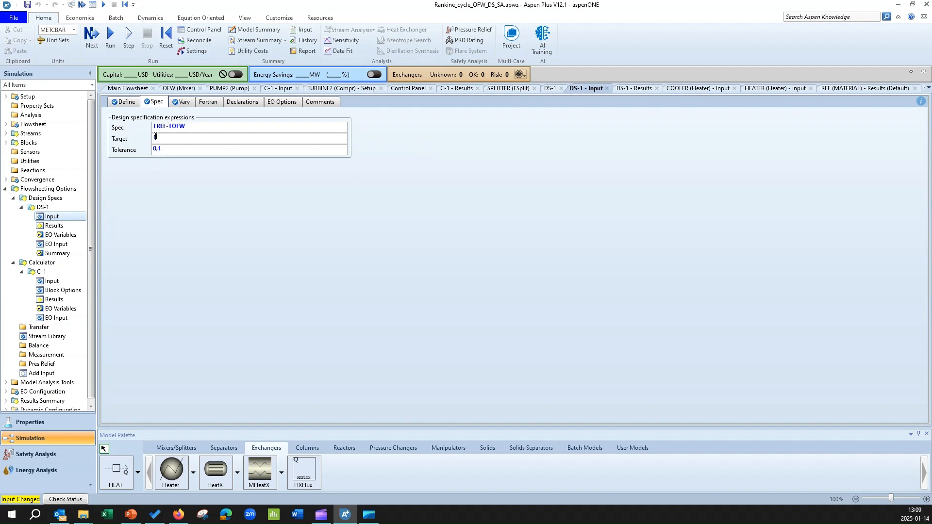
type("1")
left_click(168, 40)
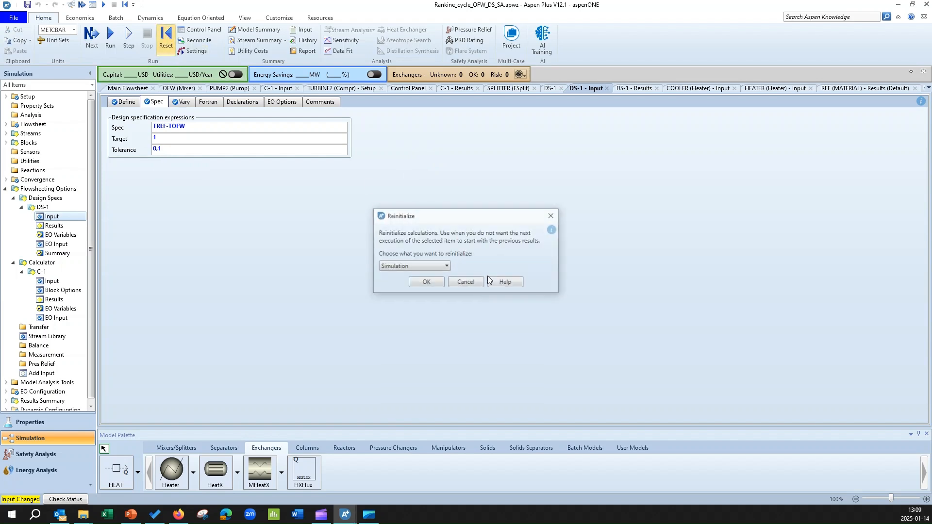
left_click(422, 283)
left_click(517, 270)
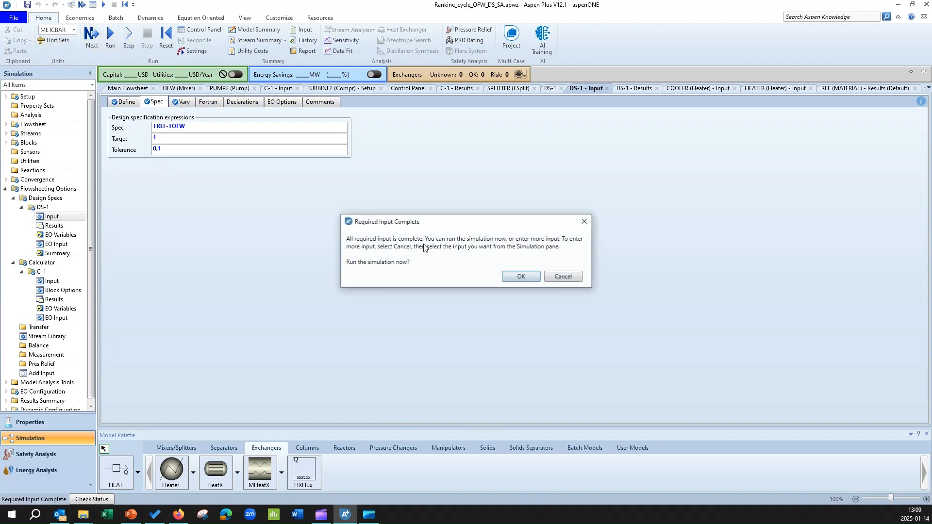
left_click(521, 277)
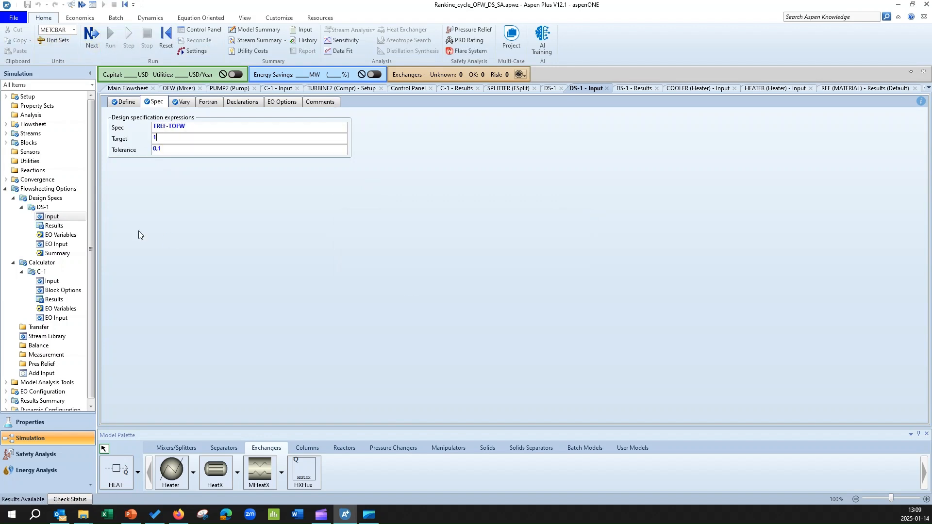
Check the updated main flowsheet and the DS-1 results for the manipulated variable, TOFW and TREF
left_click(128, 89)
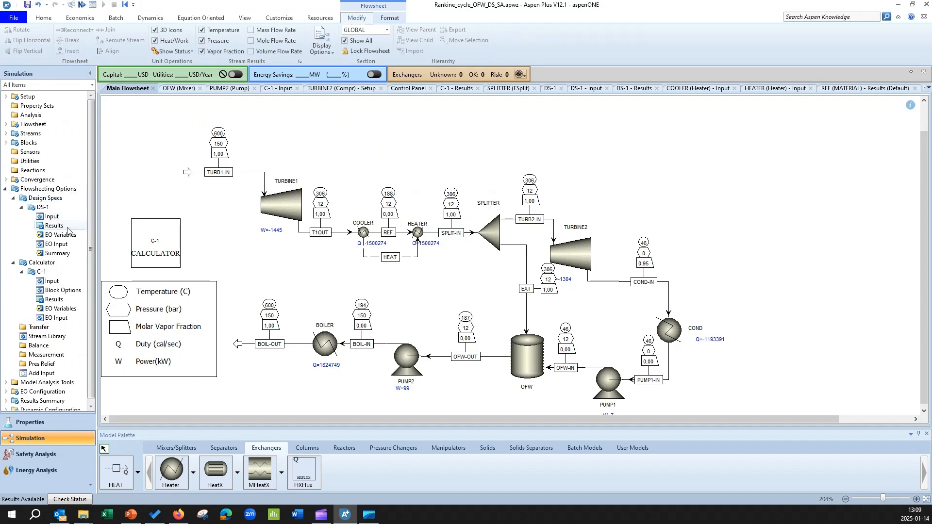
left_click(54, 226)
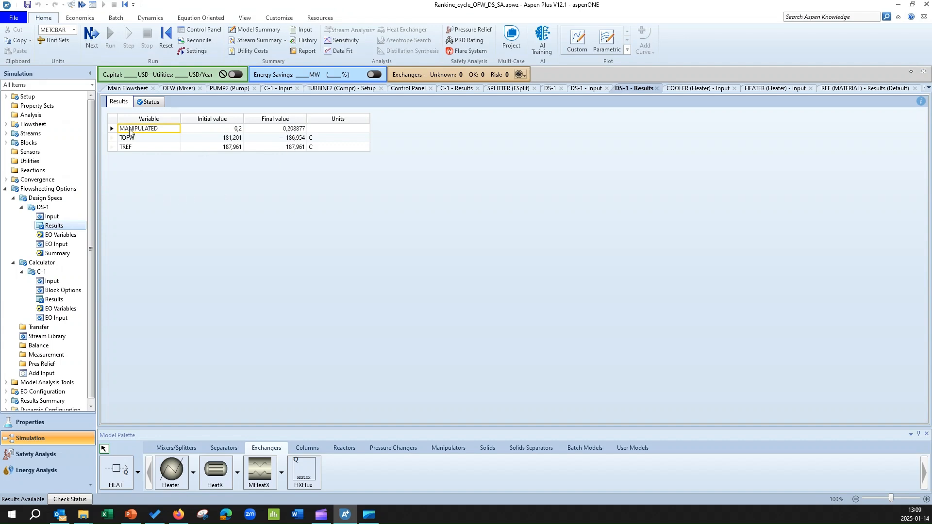
left_click(129, 88)
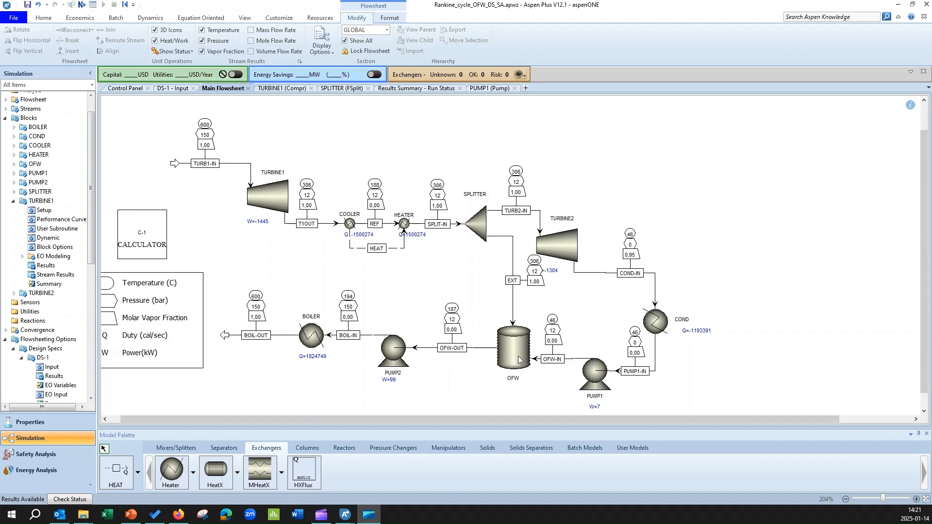
Review the outlet specification of the PUMP1 block and return to the main flowsheet
double_click(600, 377)
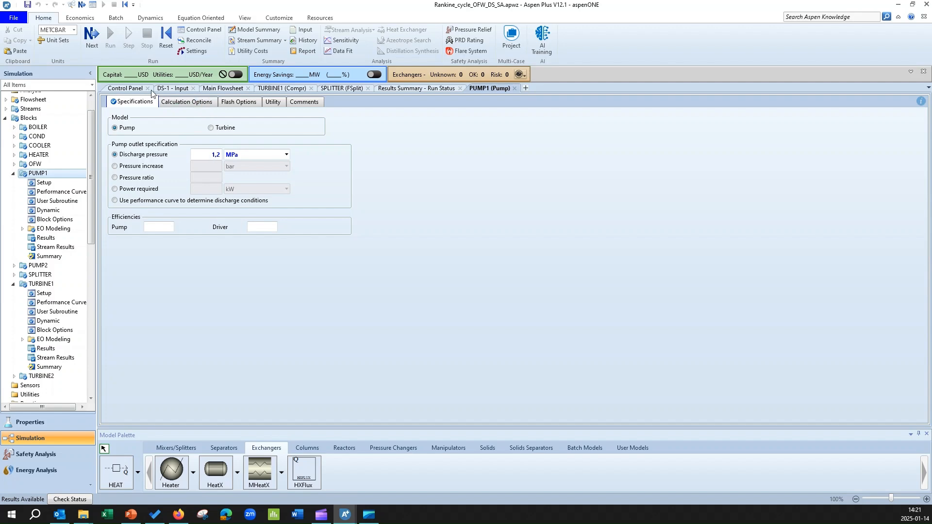
left_click(208, 90)
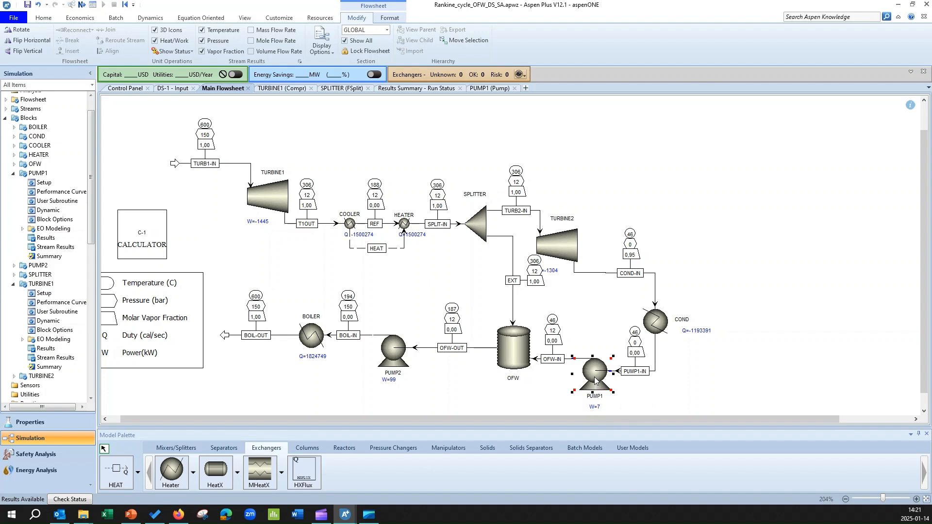
left_click(696, 382)
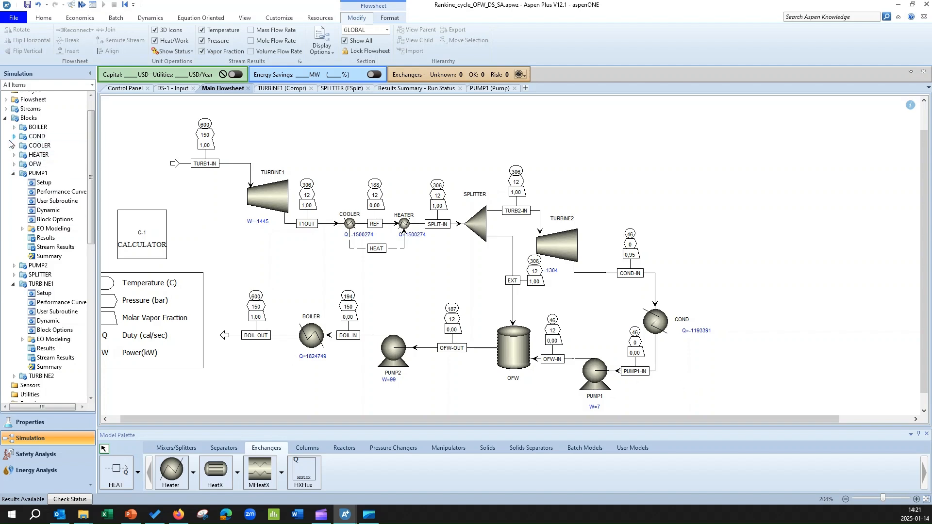
Create a new Transfer block with the ID T-1 under the flowsheeting options
scroll(34, 304, "down", 4)
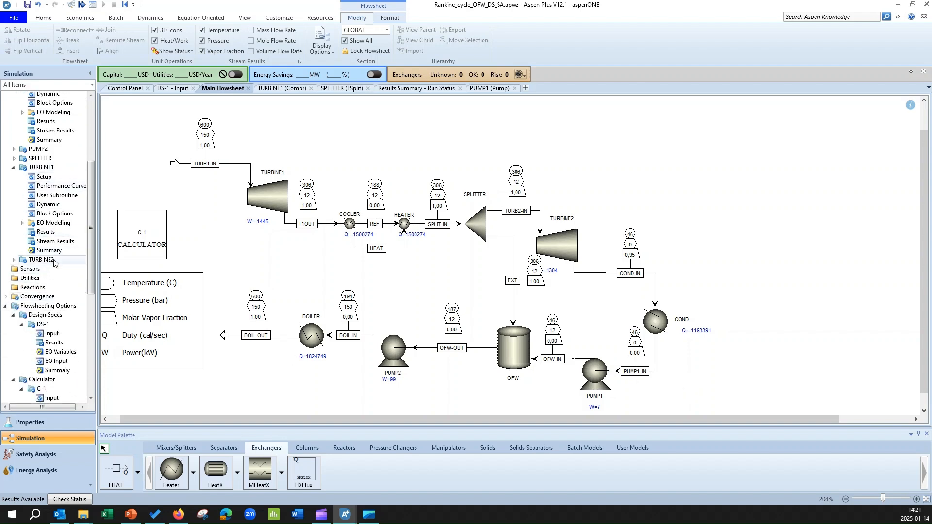
scroll(57, 270, "down", 4)
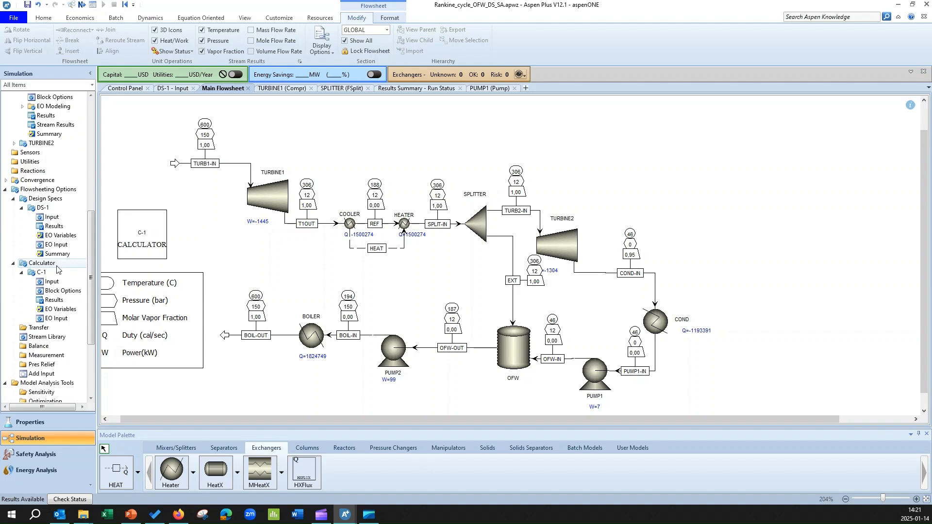
double_click(47, 330)
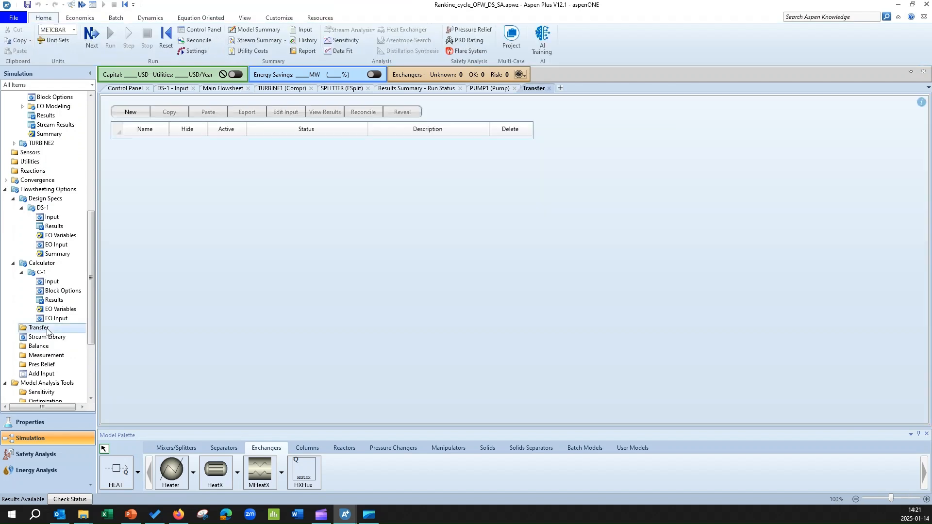
left_click(131, 113)
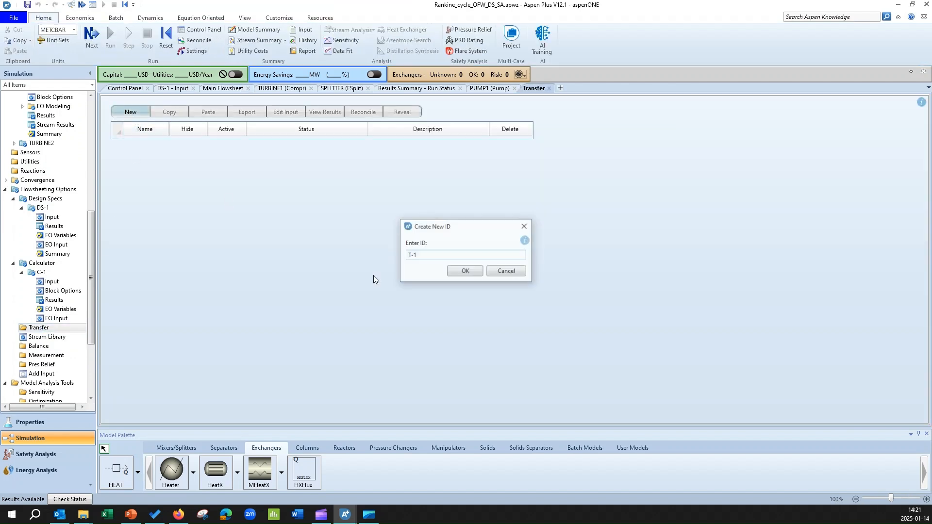
left_click(467, 272)
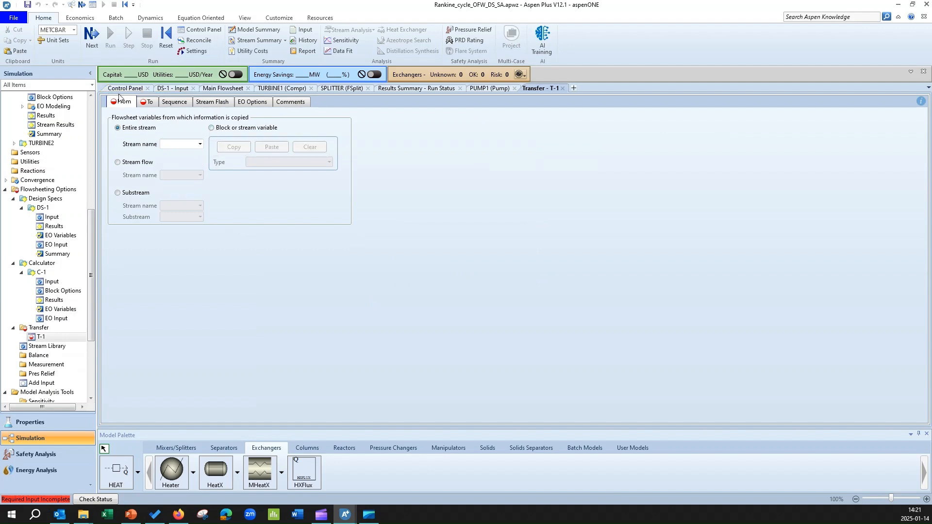
Set the T-1 transfer source to a block or stream variable of type Block-Var
left_click(208, 89)
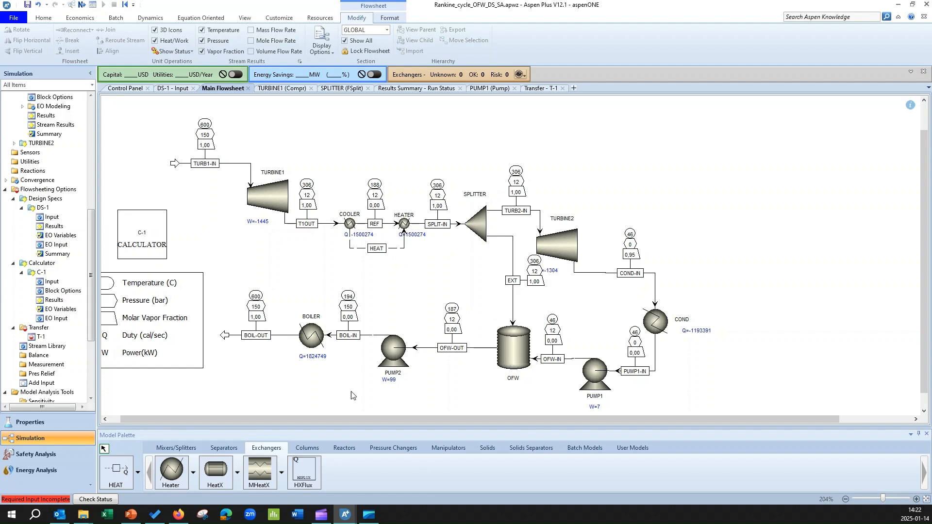
double_click(40, 336)
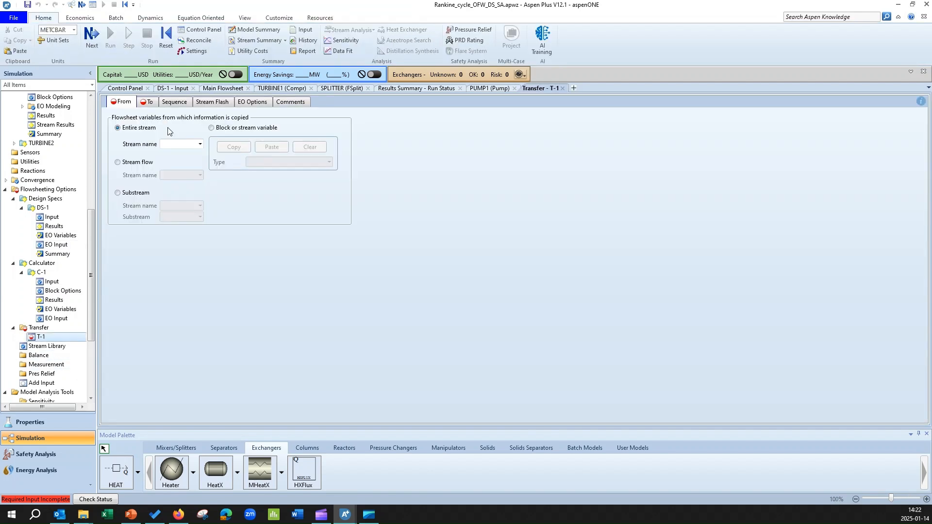
left_click(249, 129)
left_click(329, 164)
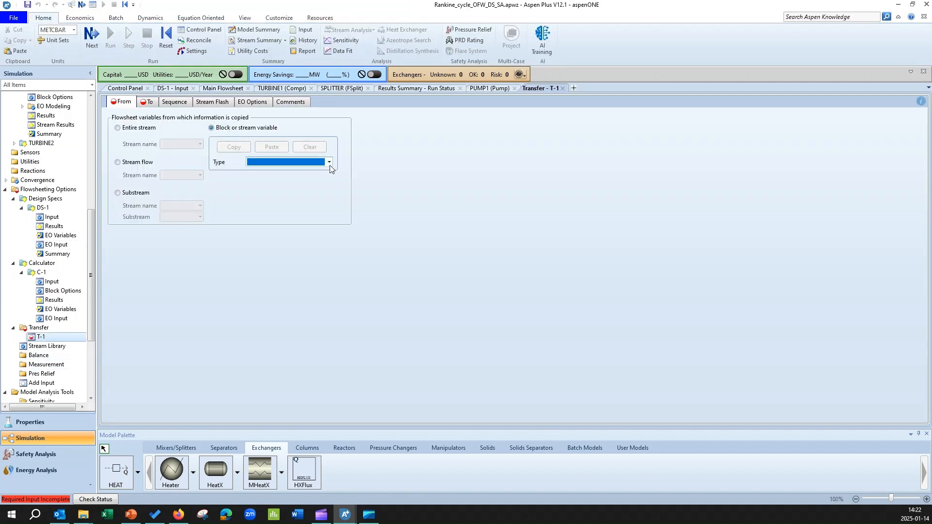
left_click(330, 166)
left_click(291, 211)
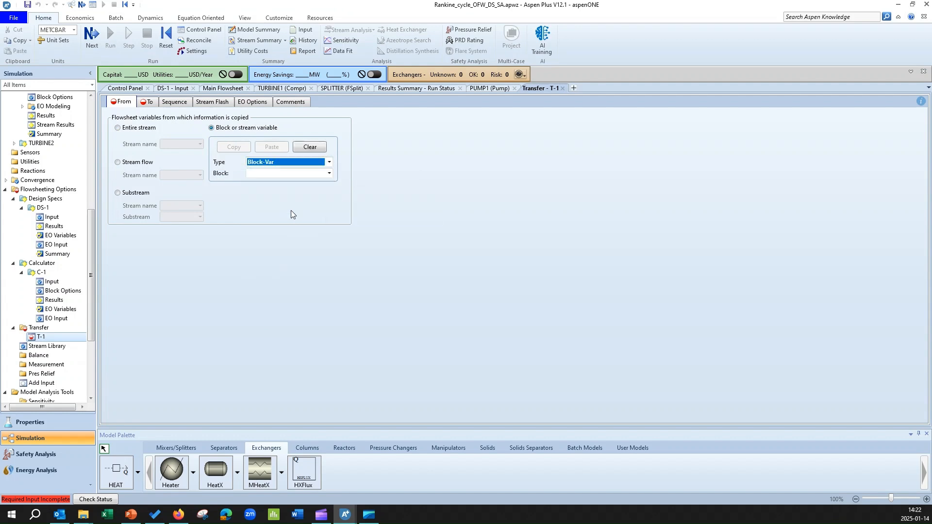
Choose the outlet pressure variable PRES of block TURBINE1 as the T-1 source
left_click(329, 173)
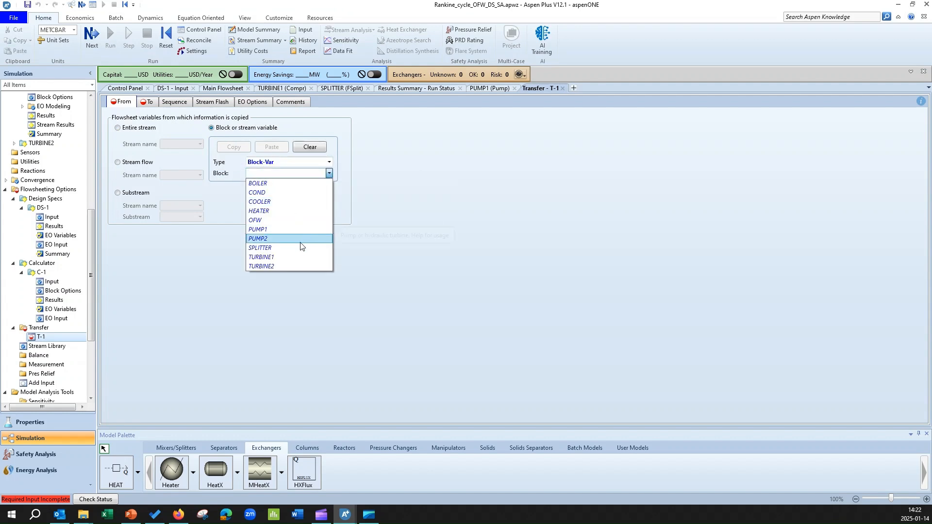
left_click(303, 257)
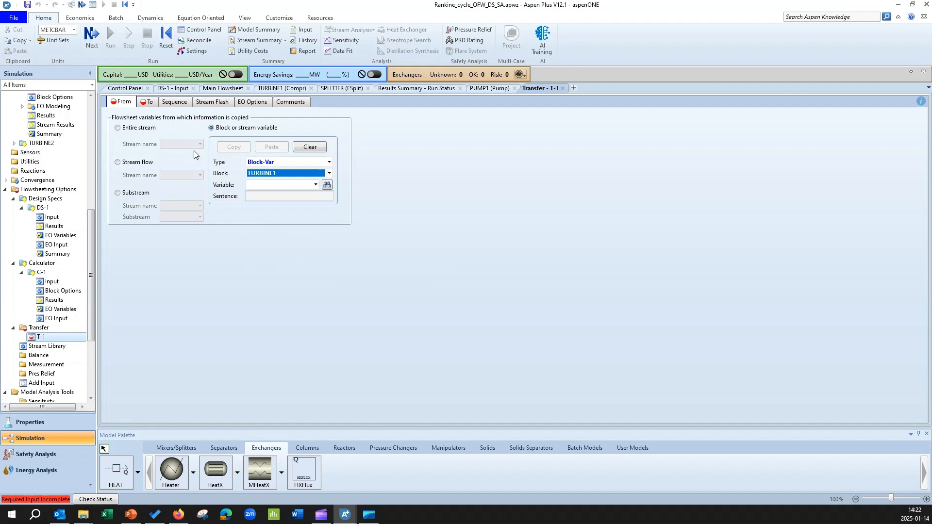
left_click(315, 184)
scroll(296, 304, "down", 15)
scroll(297, 304, "down", 13)
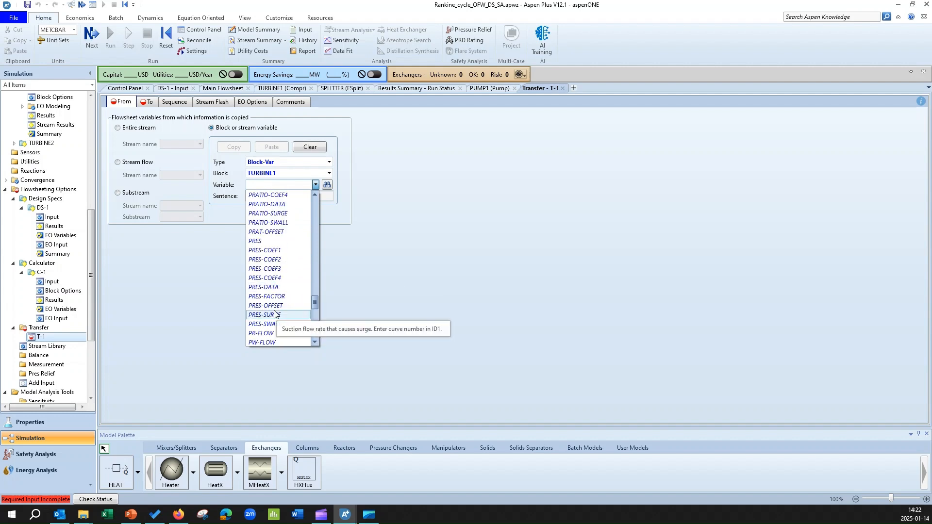
left_click(265, 241)
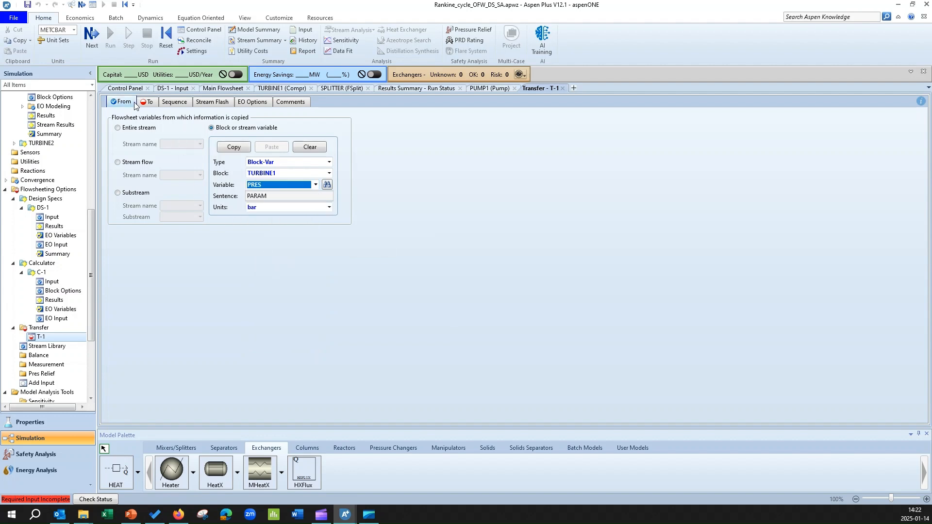
Add a new destination variable to T-1 in the Blocks category with type Block-Var
left_click(148, 106)
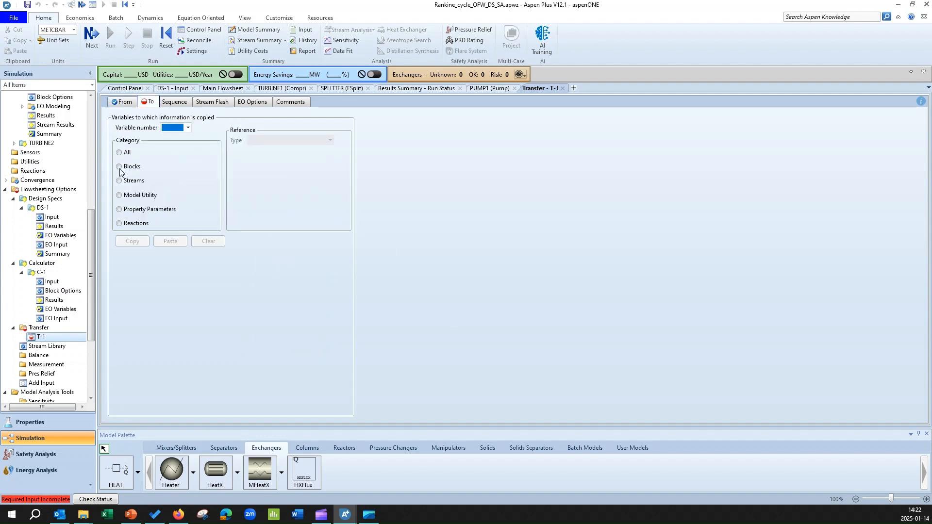
left_click(121, 168)
left_click(187, 128)
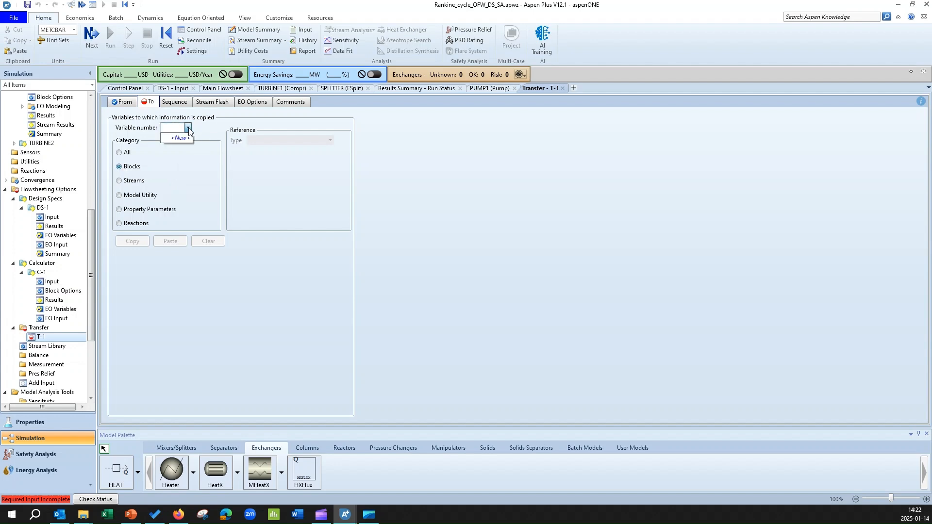
left_click(181, 138)
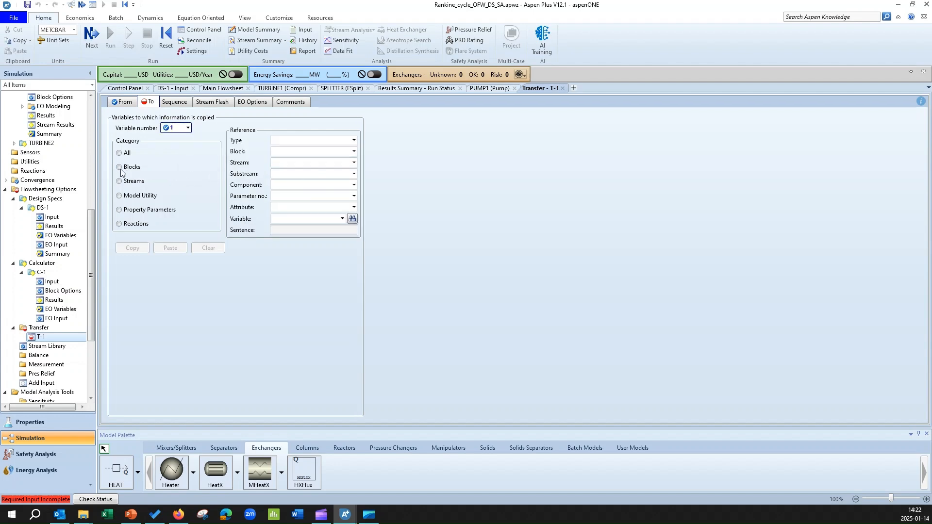
left_click(330, 140)
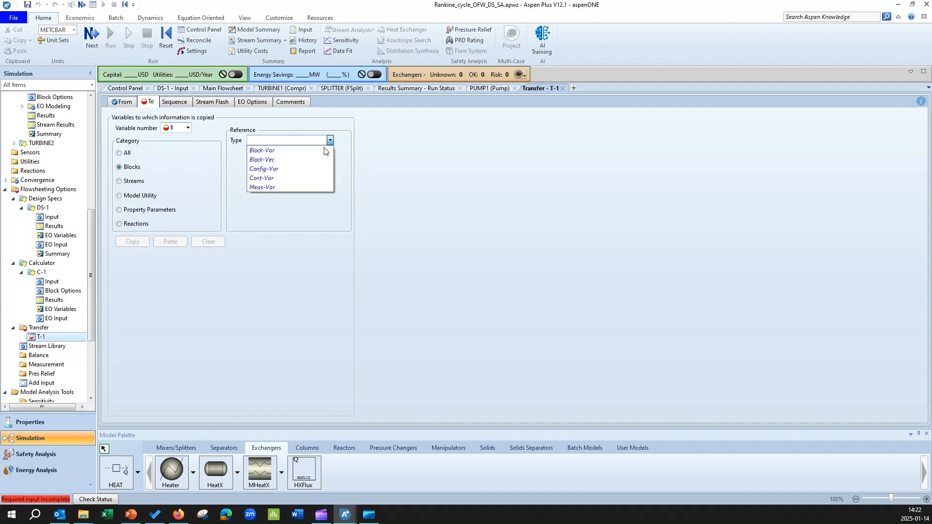
left_click(290, 150)
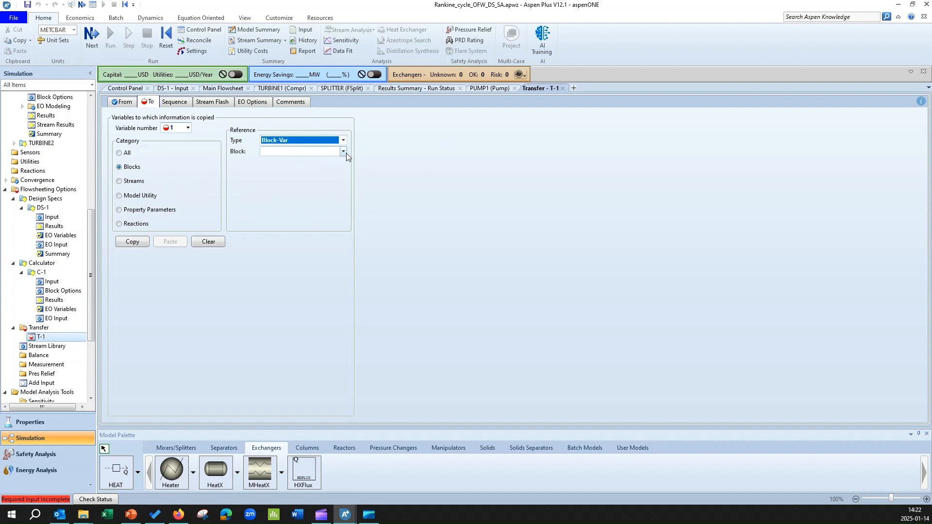
Choose the outlet pressure variable PRES of block PUMP1 as the T-1 destination
left_click(342, 152)
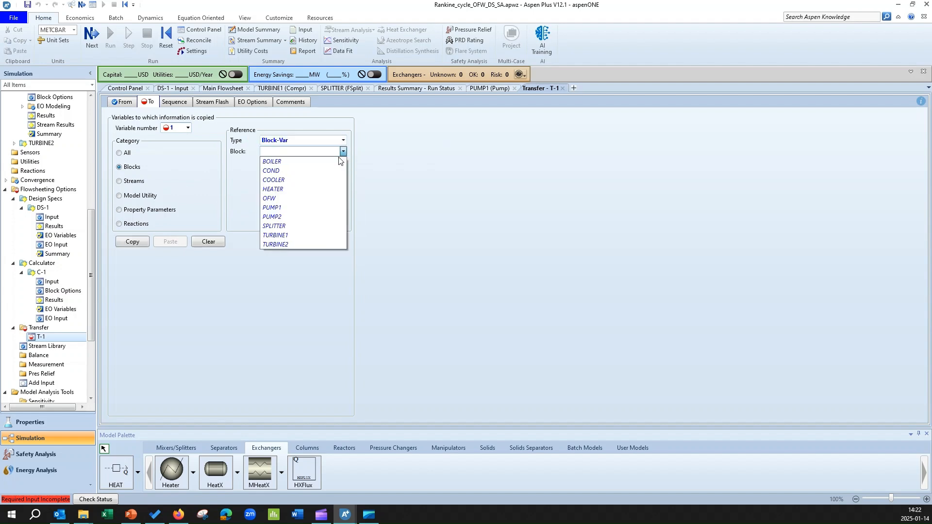
left_click(304, 208)
left_click(331, 162)
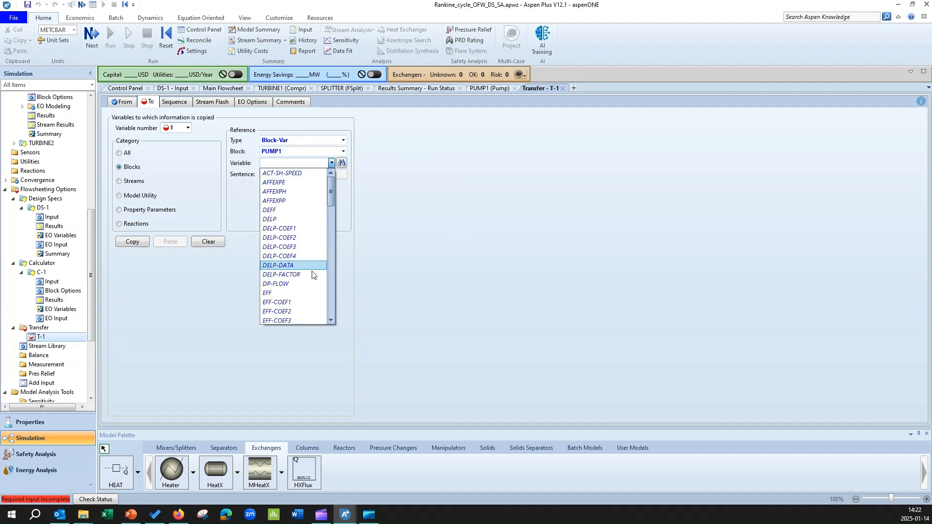
scroll(312, 277, "down", 7)
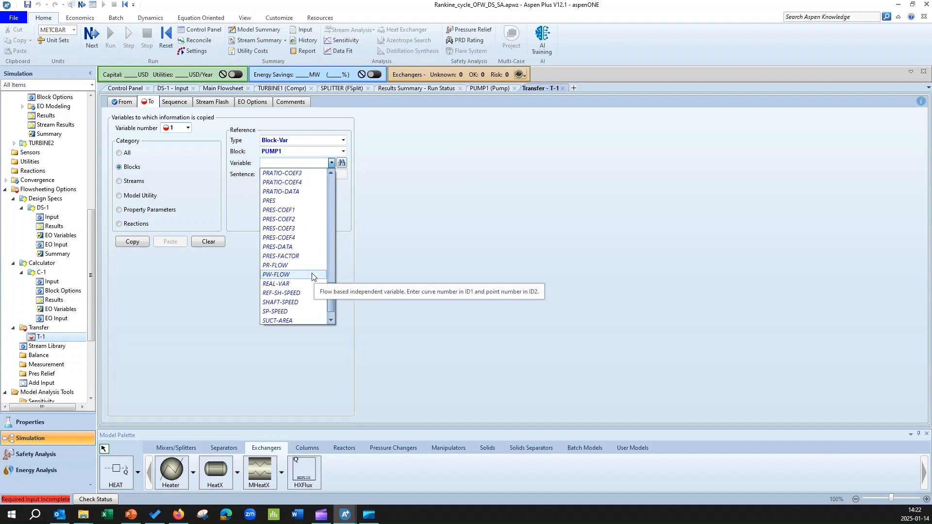
left_click(291, 203)
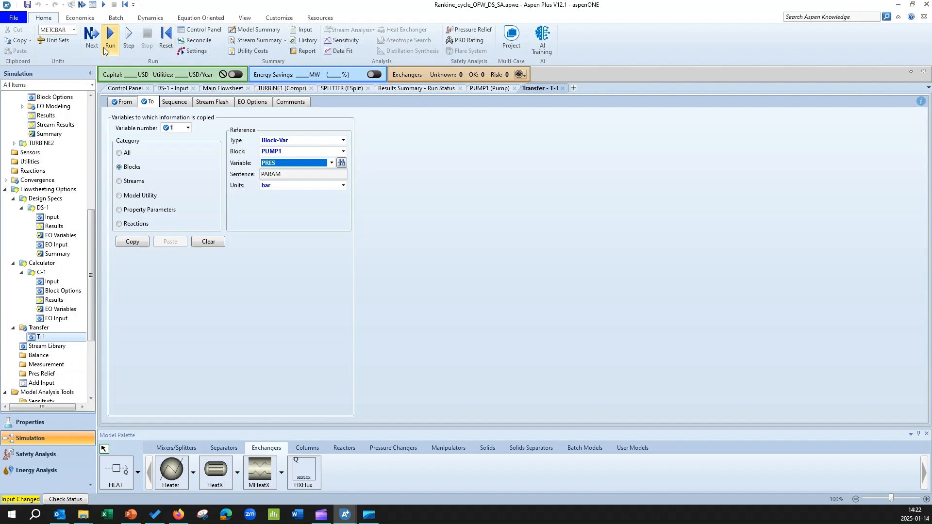
Reinitialize the whole simulation from the Control Panel
left_click(122, 88)
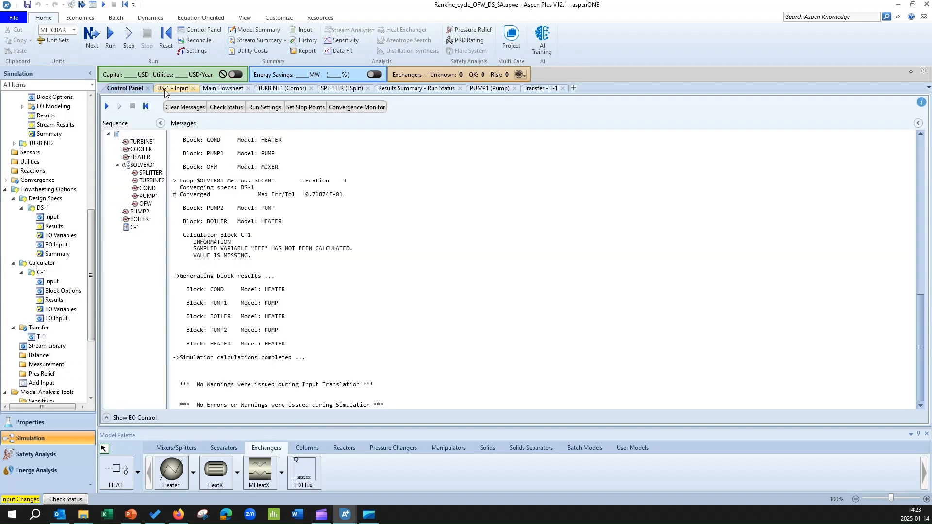
left_click(166, 38)
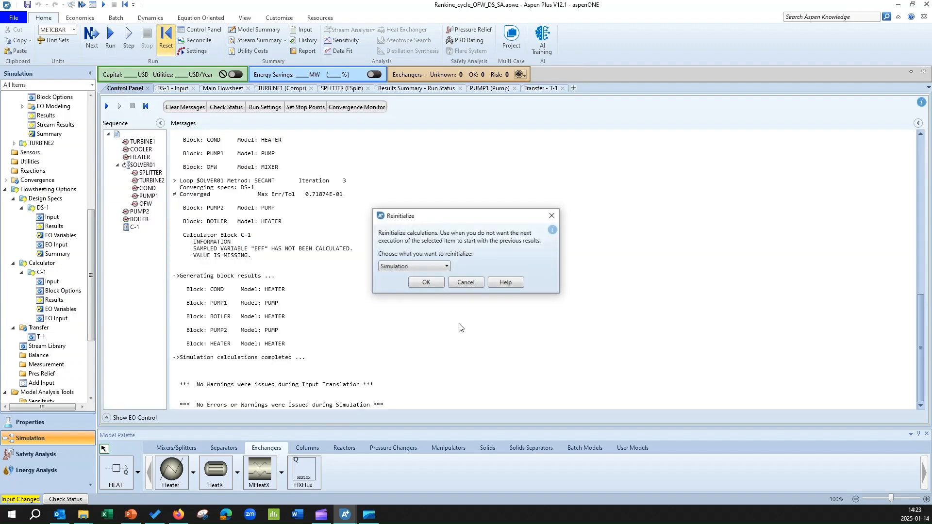
left_click(420, 283)
left_click(522, 269)
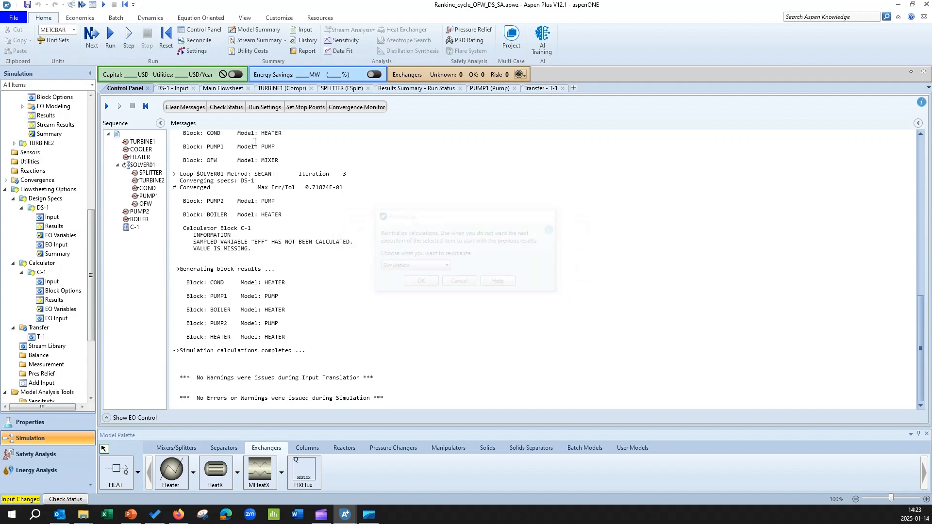
Run the simulation with the T-1 transfer in place and bring up the main flowsheet
left_click(92, 46)
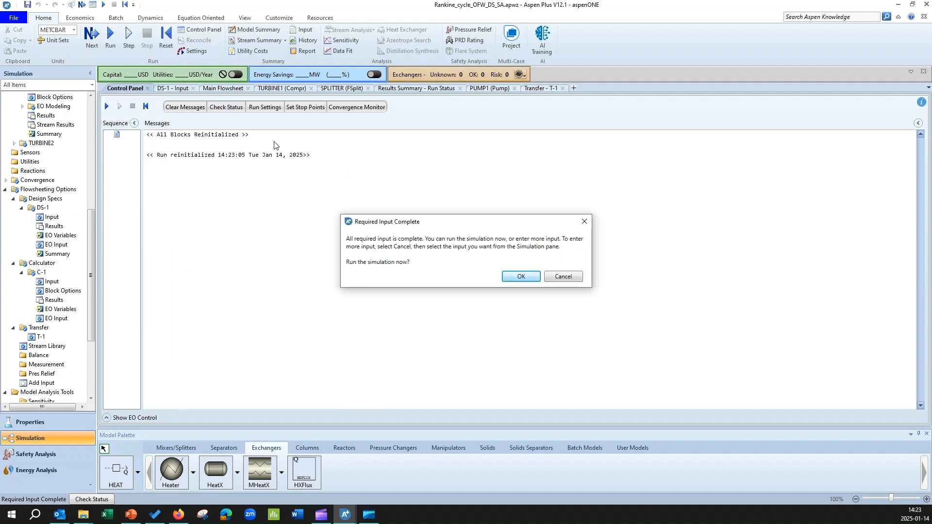
left_click(510, 278)
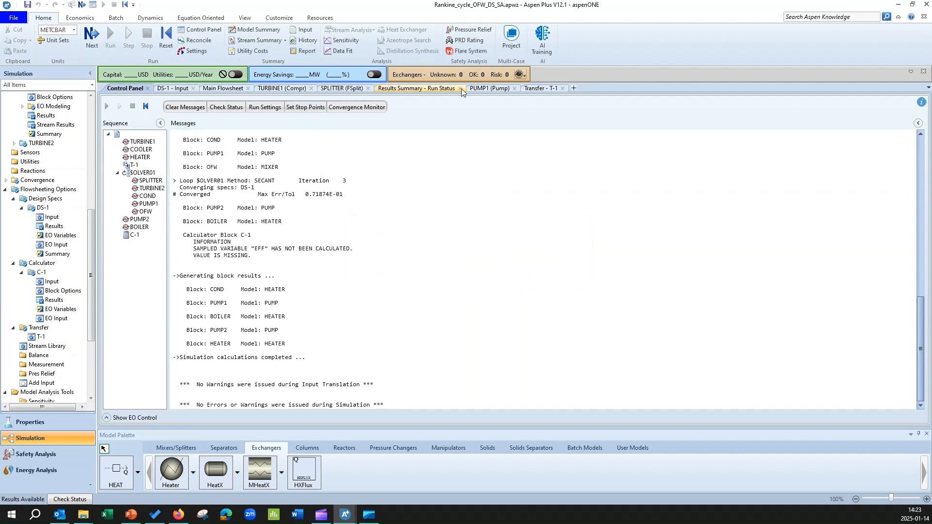
left_click(234, 91)
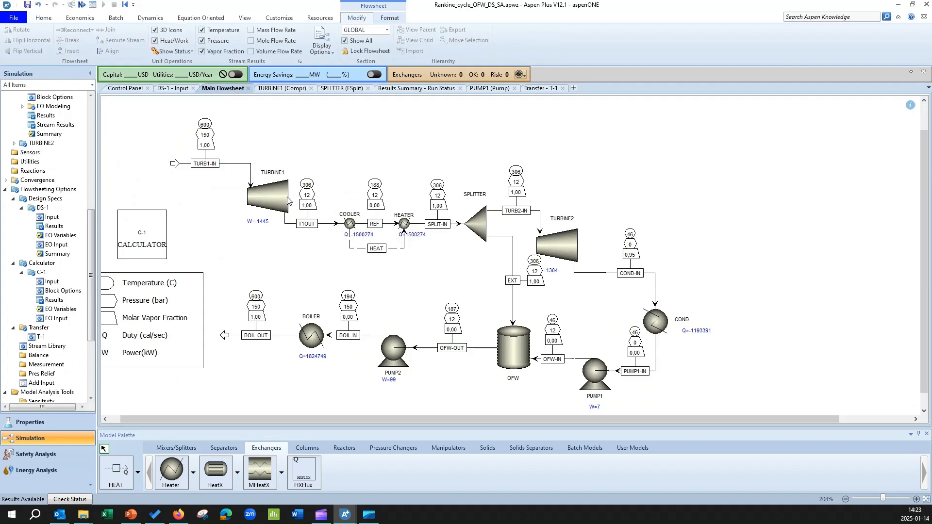
Set TURBINE1's discharge pressure to 1,1 MPa
double_click(248, 184)
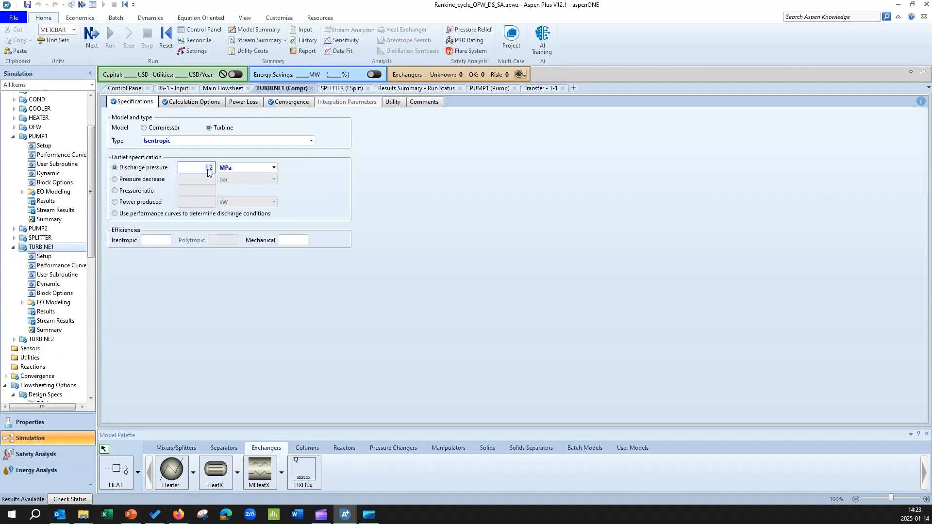
type("1")
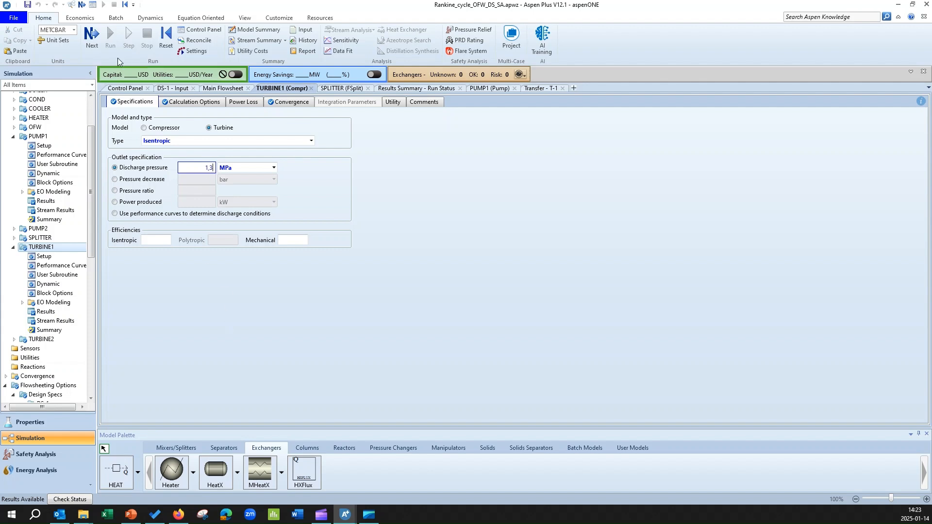
left_click(166, 39)
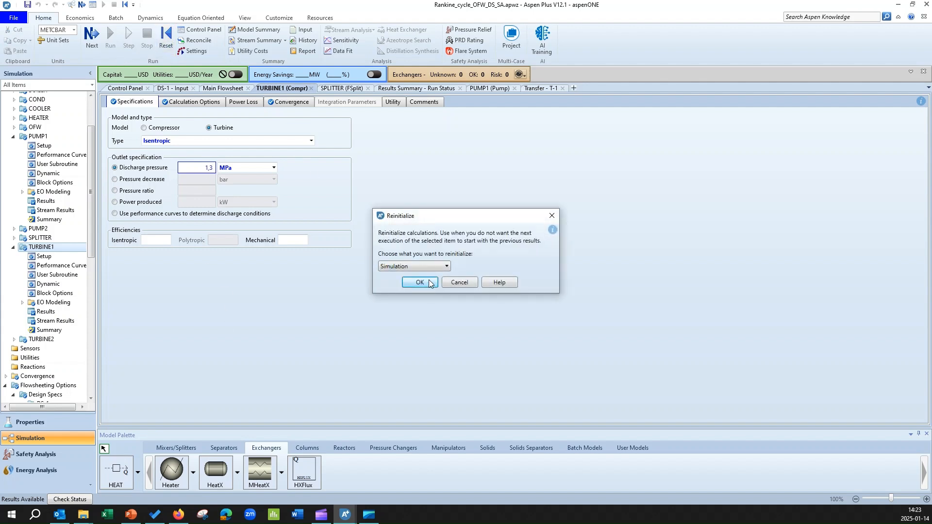
left_click(456, 284)
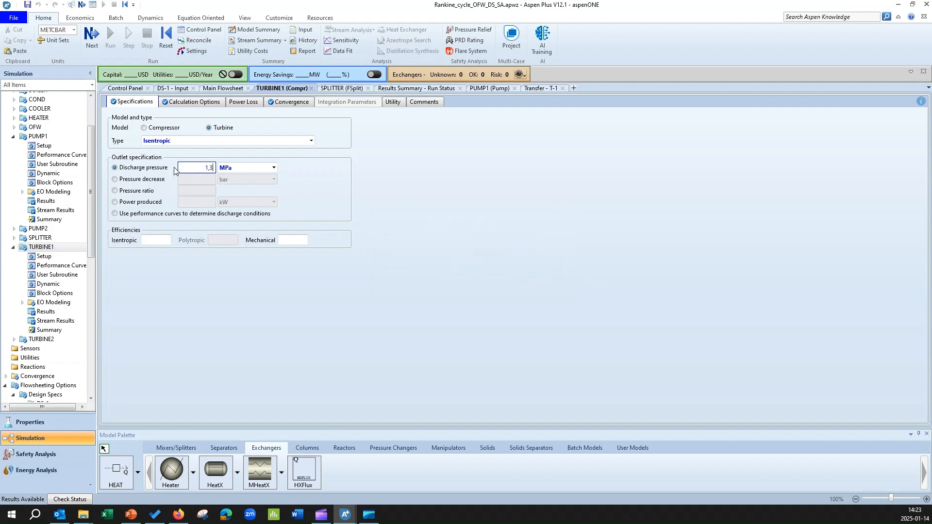
type("1,1")
Reinitialize the whole simulation, rerun it and check the updated stream pressures and temperatures on the main flowsheet
left_click(165, 37)
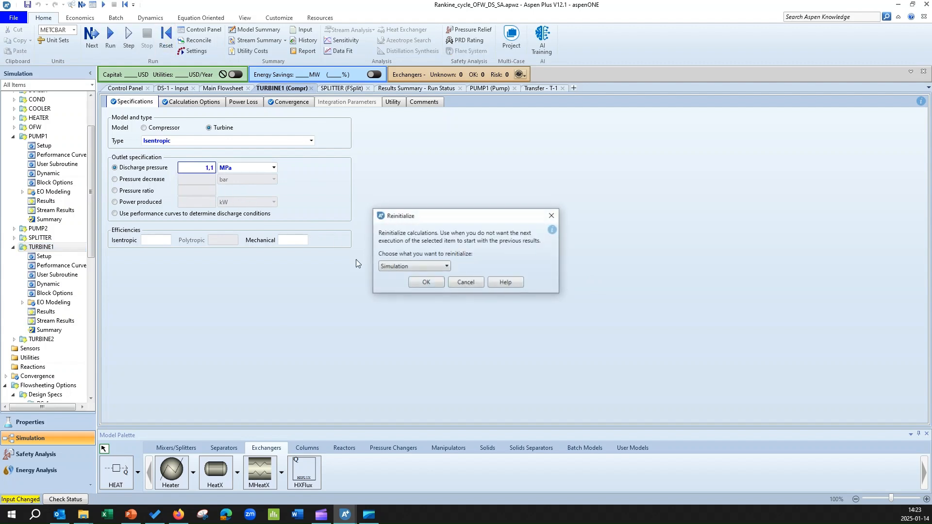
left_click(419, 282)
left_click(522, 269)
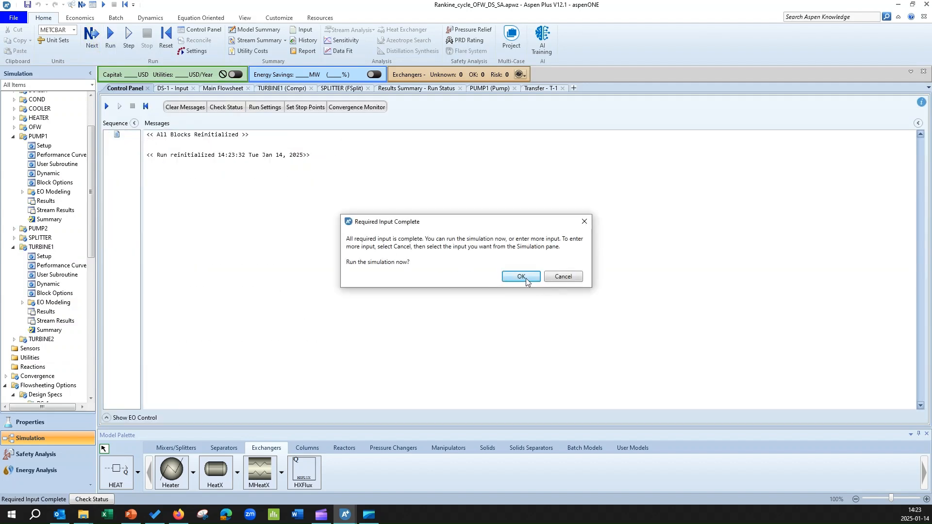
left_click(520, 277)
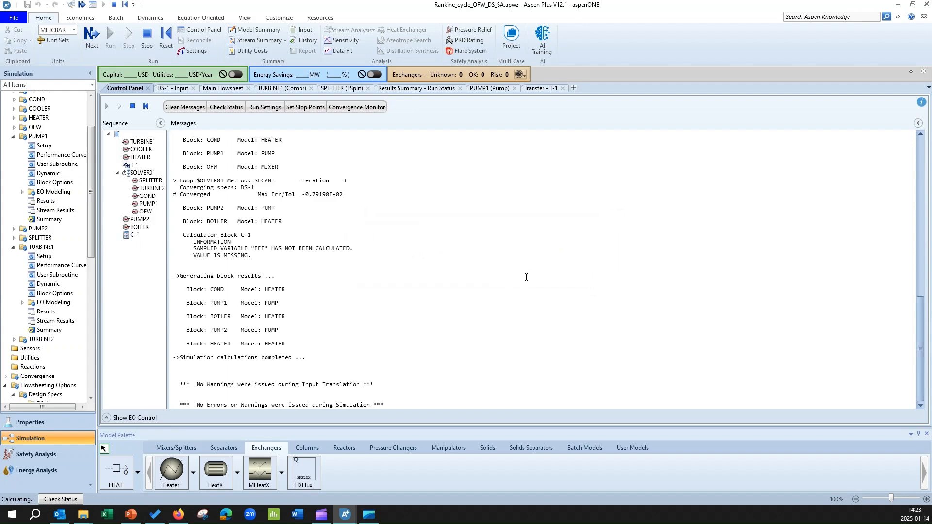
left_click(223, 88)
left_click(459, 391)
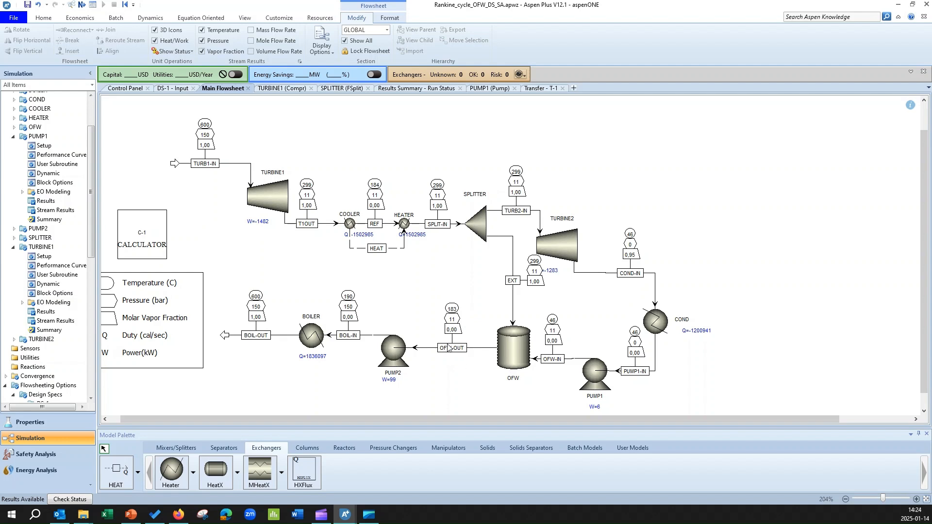
Create a new sensitivity analysis with the ID S-1 under Model Analysis Tools
scroll(54, 209, "down", 2)
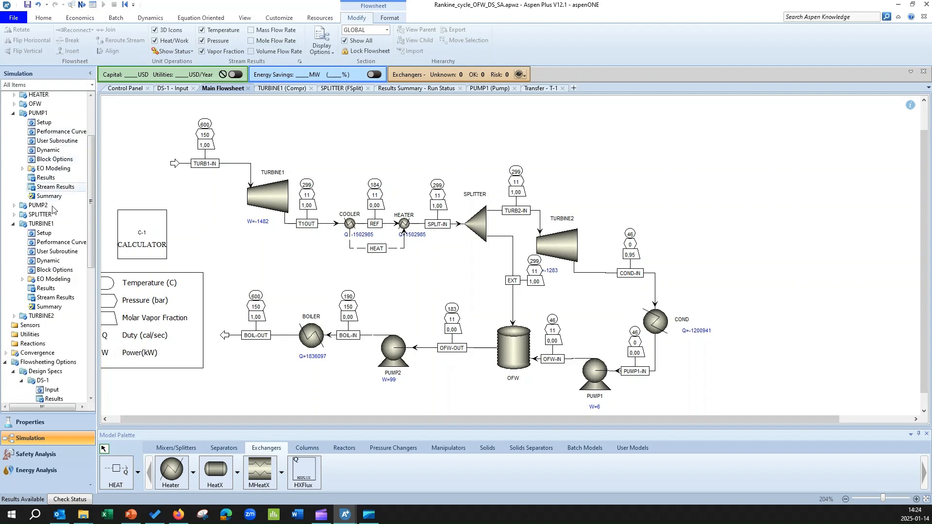
scroll(53, 208, "up", 3)
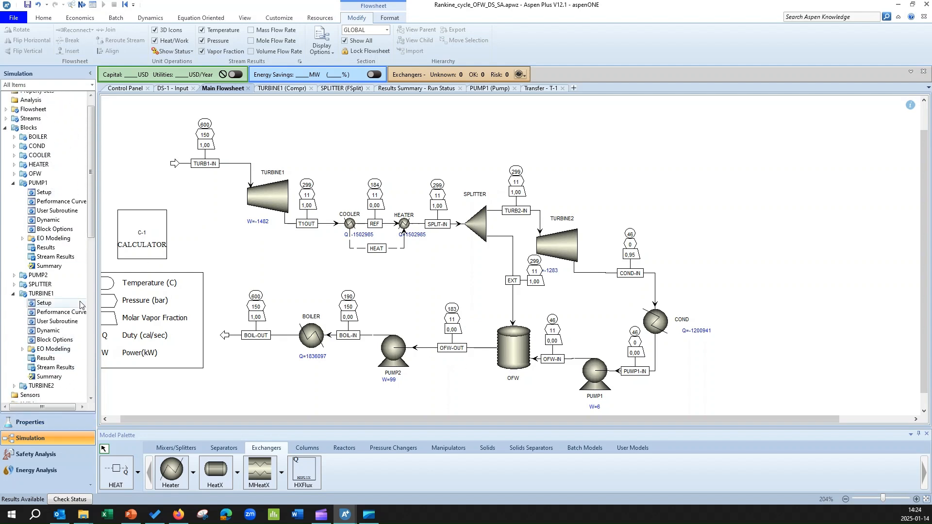
left_click(6, 128)
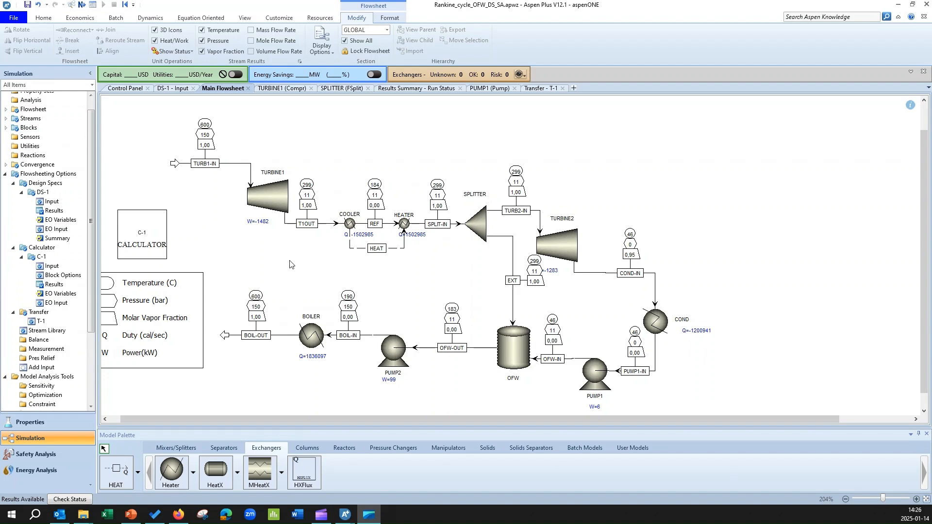
left_click_drag(93, 324, 91, 407)
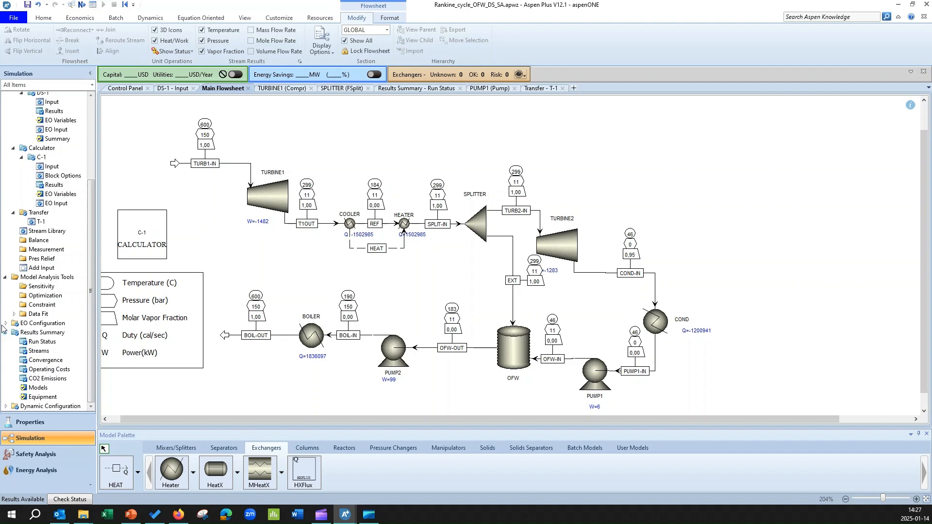
left_click(42, 288)
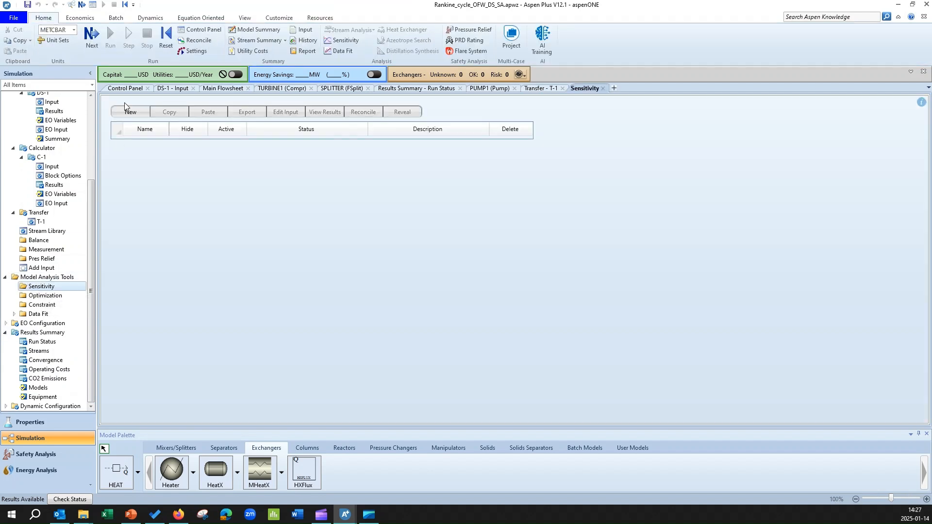
left_click(135, 111)
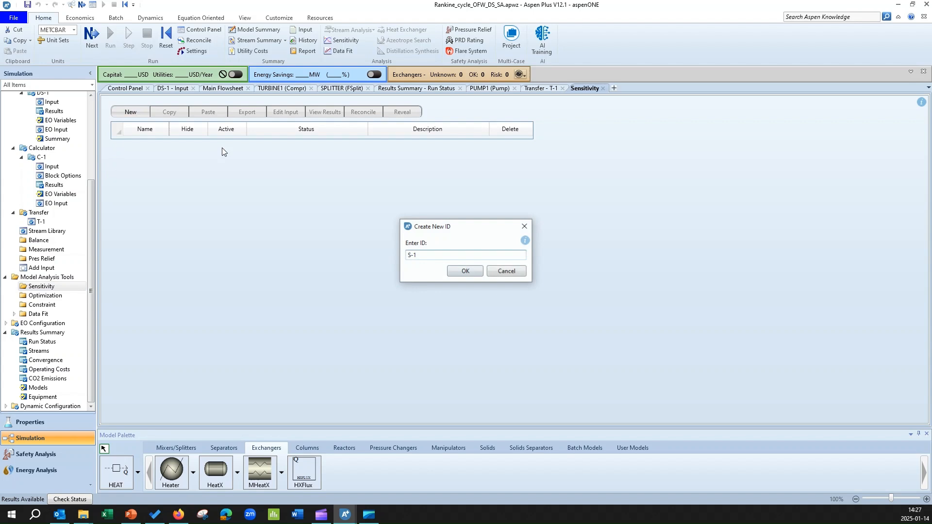
left_click(453, 267)
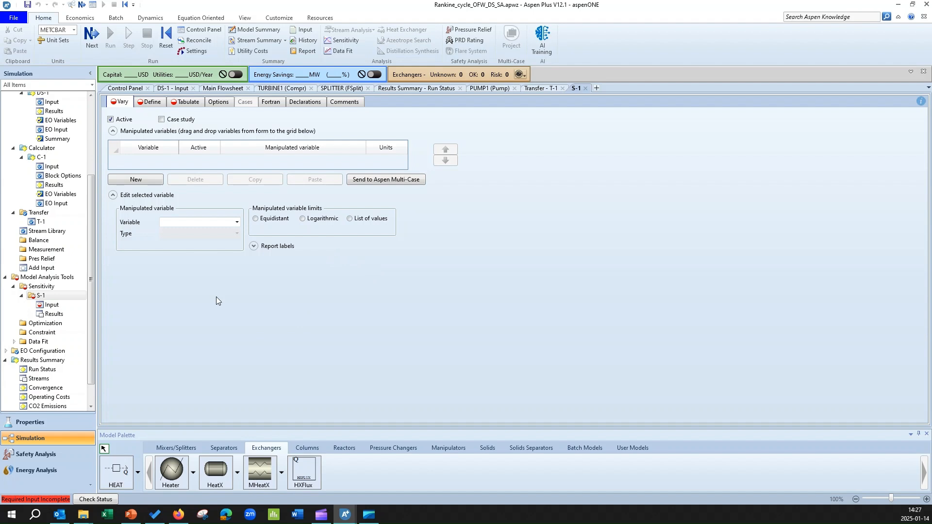
Add a new manipulated variable to S-1 with type Block-Var
left_click(150, 182)
left_click(237, 234)
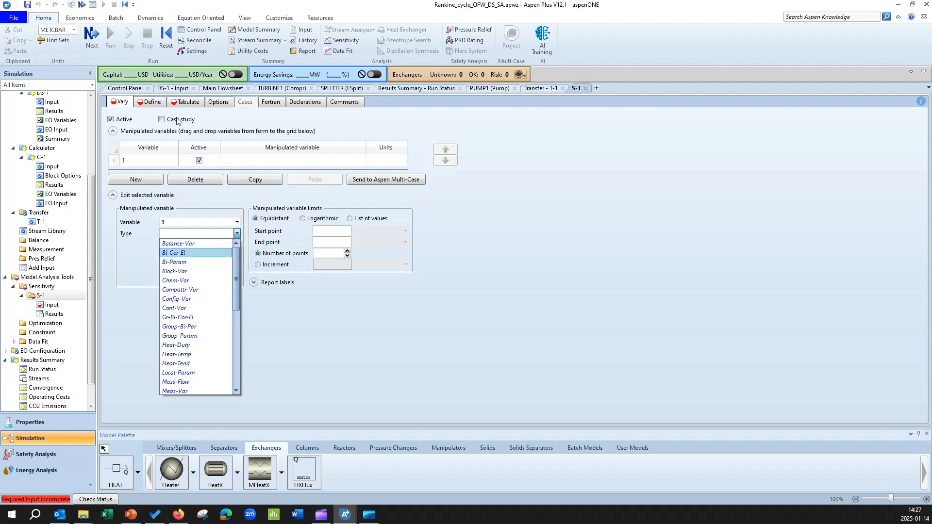
left_click(214, 95)
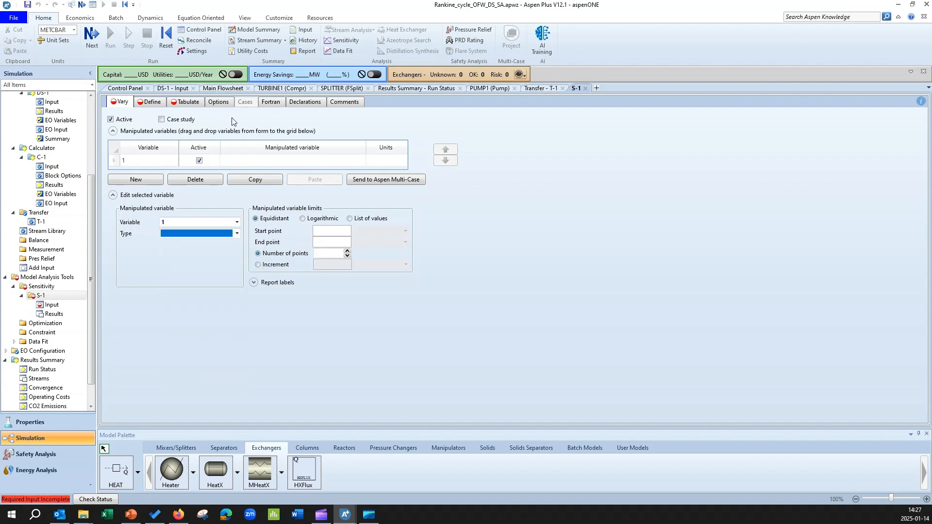
left_click(221, 89)
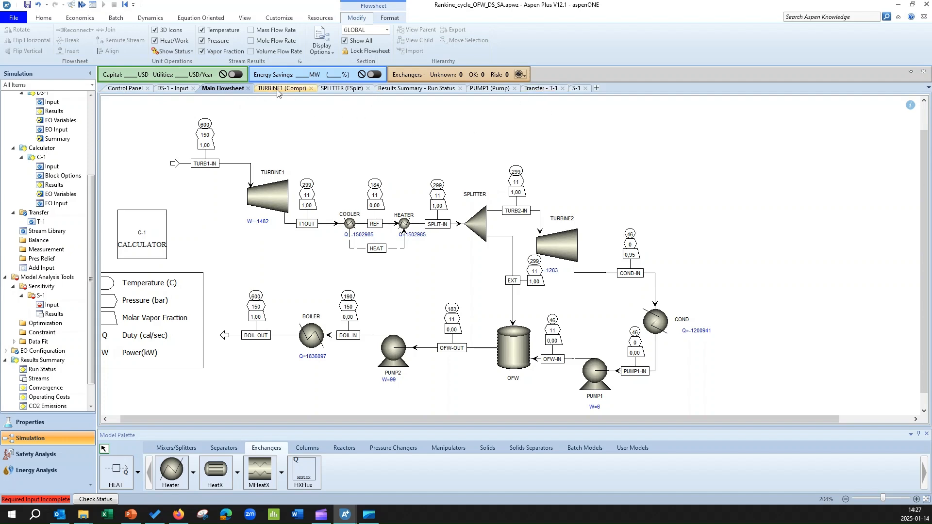
left_click(65, 302)
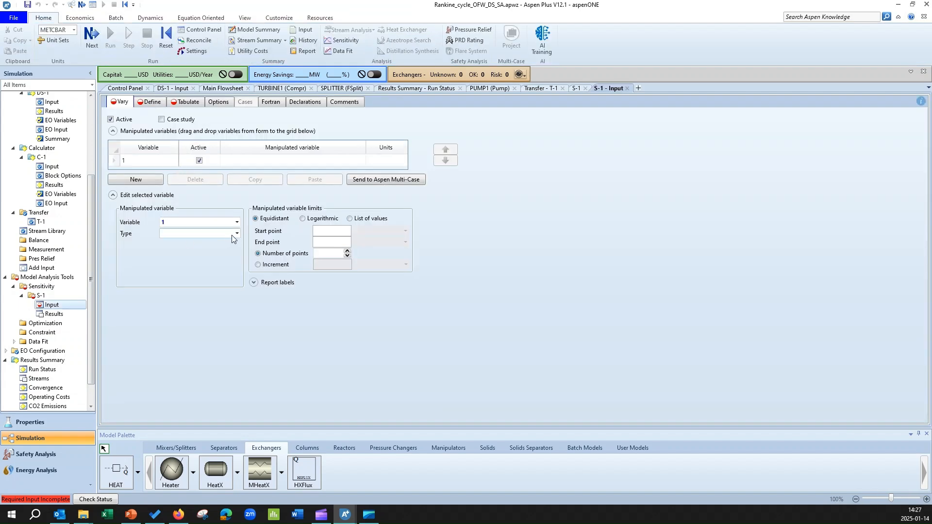
left_click(236, 233)
left_click(197, 272)
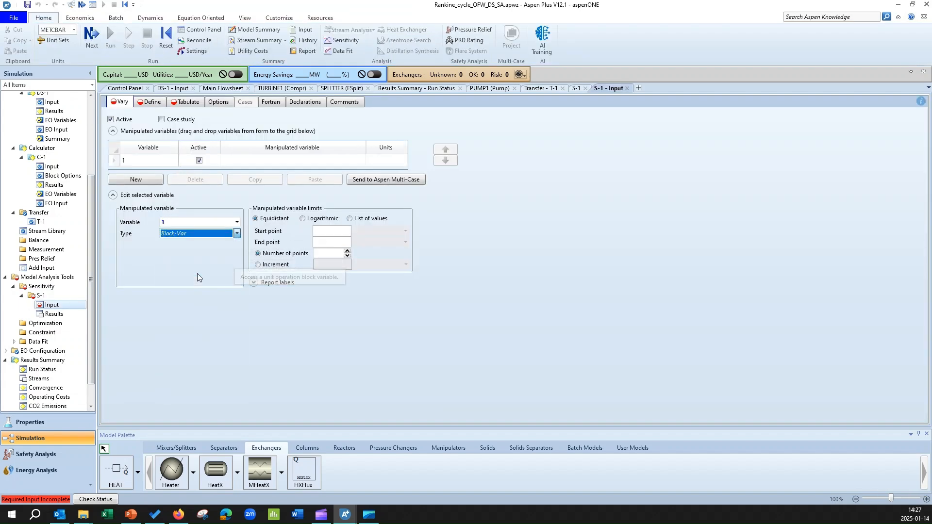
Choose the pressure variable PRES of block TURBINE1 as the manipulated variable of S-1
left_click(236, 245)
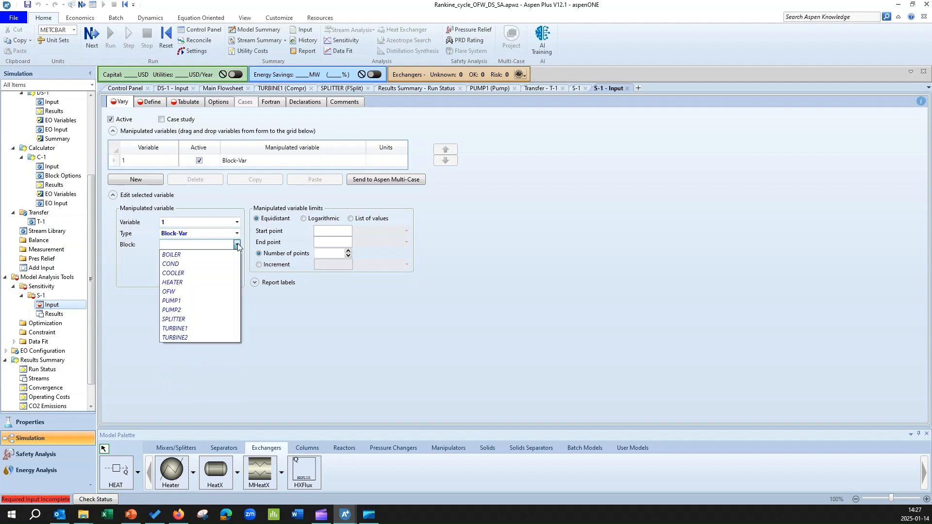
left_click(210, 328)
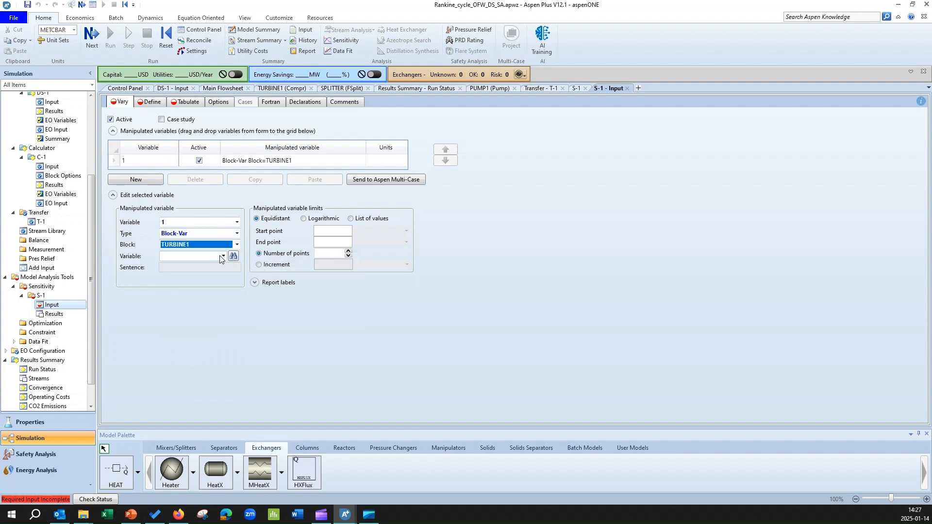
left_click(222, 256)
scroll(193, 382, "down", 10)
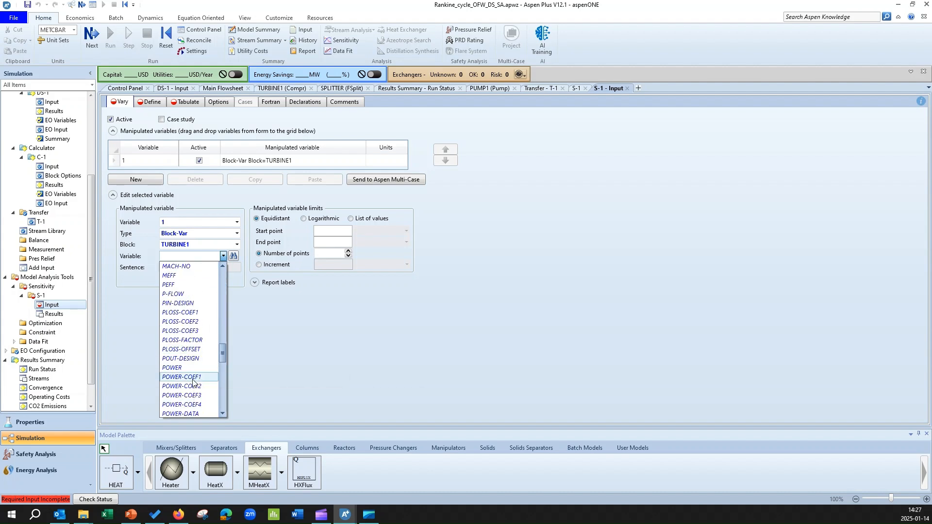
scroll(192, 382, "down", 8)
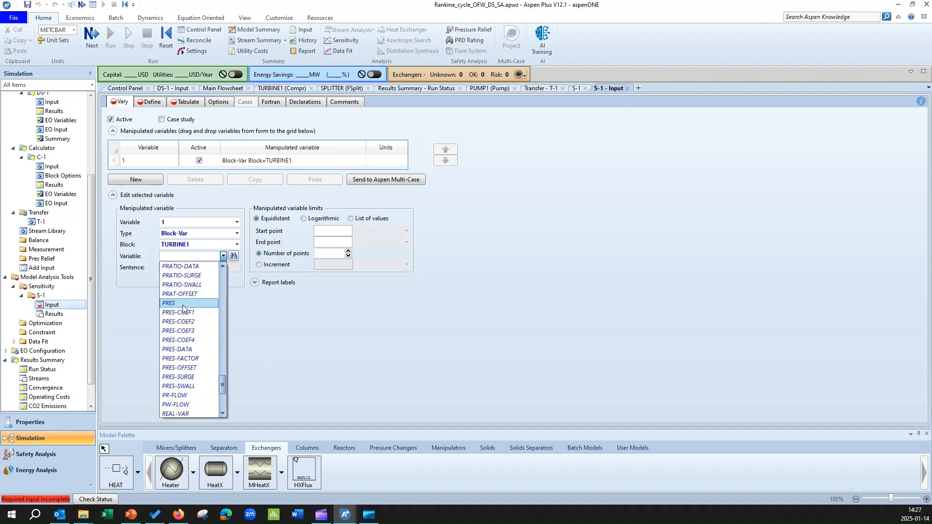
left_click(182, 305)
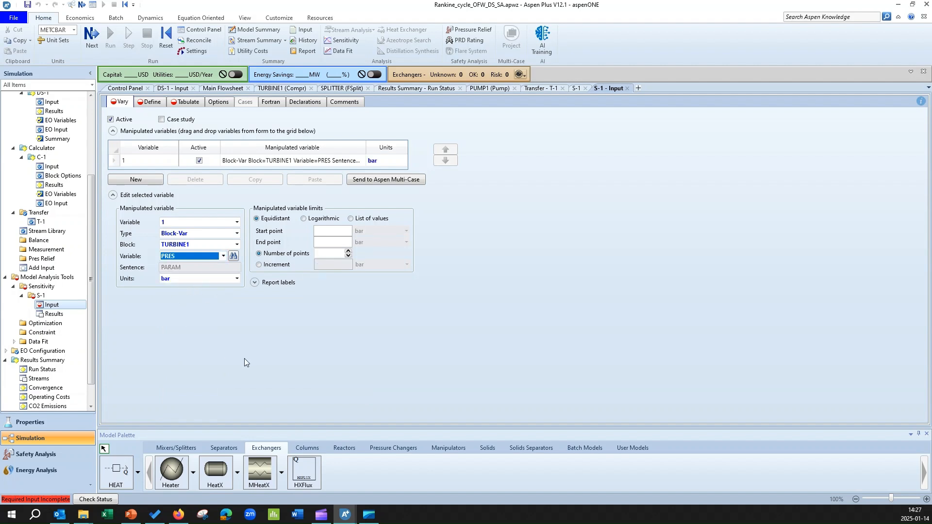
Set the equidistant limits of the manipulated variable from 11 to 13 bar with an increment of 0,25 bar
left_click(338, 229)
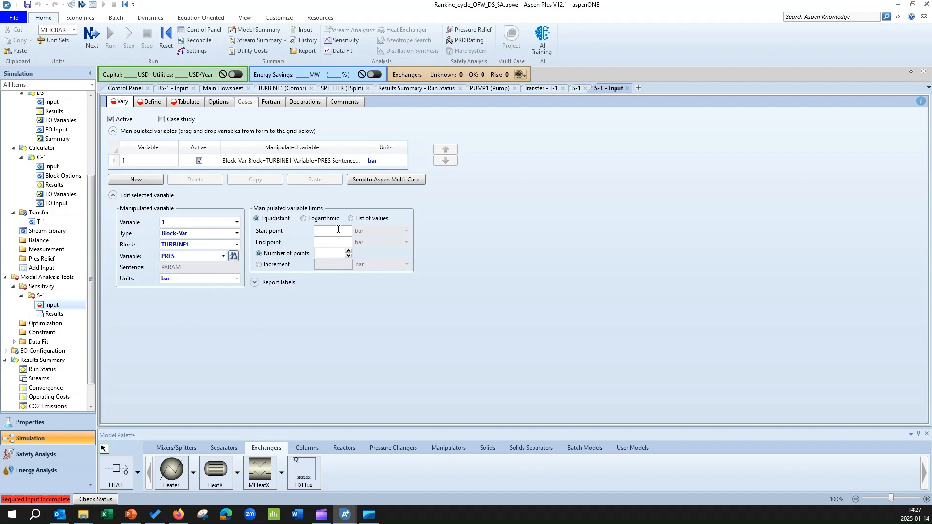
type("11")
left_click(259, 265)
type("0,025")
key("BackSpace")
key("BackSpace")
type("5")
key("Return")
Copy the variables WT1, WT2, WP1, WP2 and QIN from calculator C-1 into the sampled variables of S-1
left_click(151, 103)
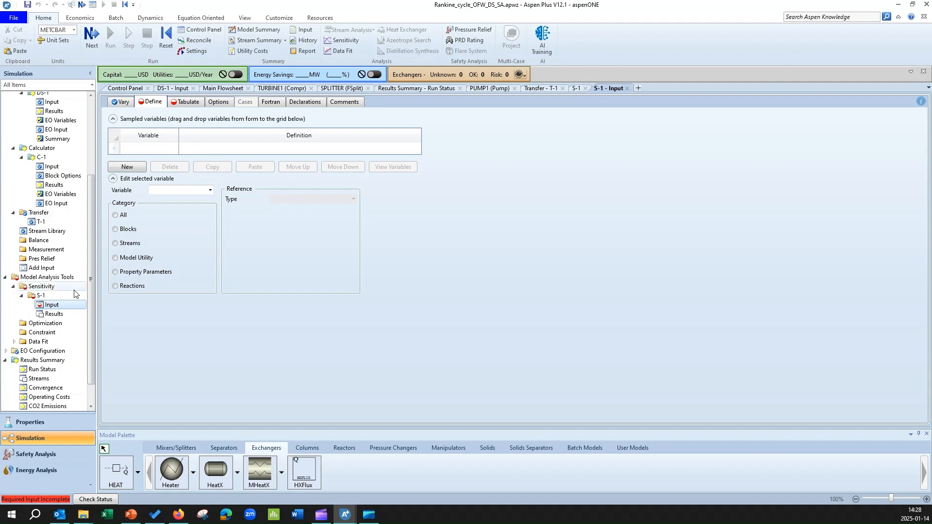
left_click(64, 168)
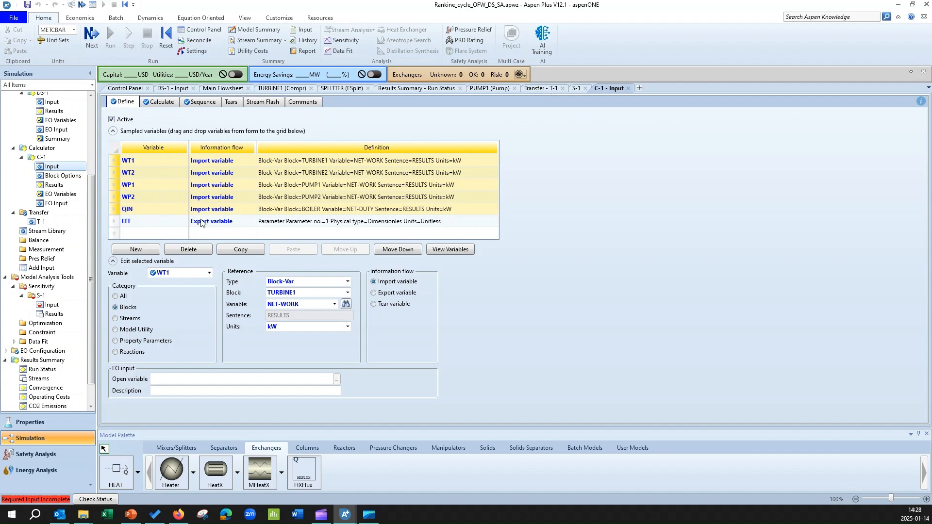
left_click(244, 252)
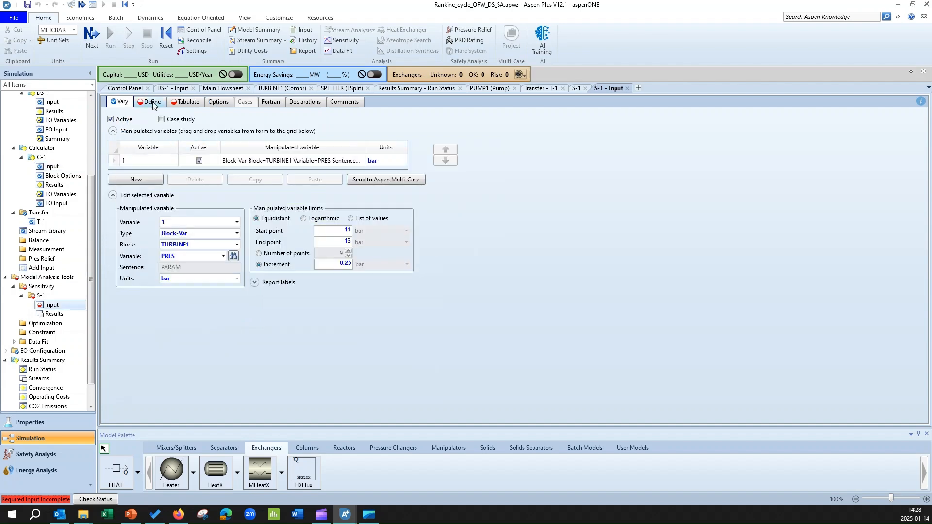
left_click(153, 103)
left_click(255, 166)
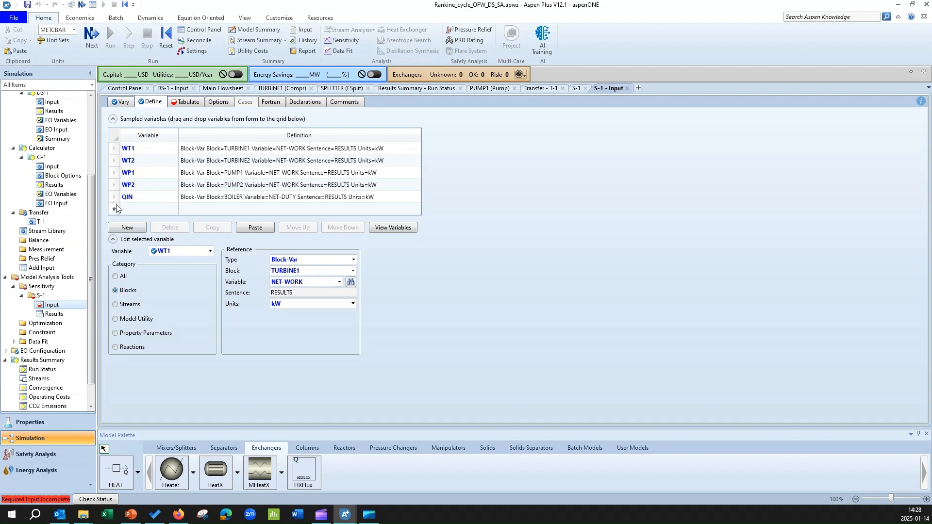
Copy the efficiency expression (-WT1-WT2-WP1-WP2)*100/QIN from the Fortran statement of calculator C-1
left_click(70, 168)
left_click(200, 103)
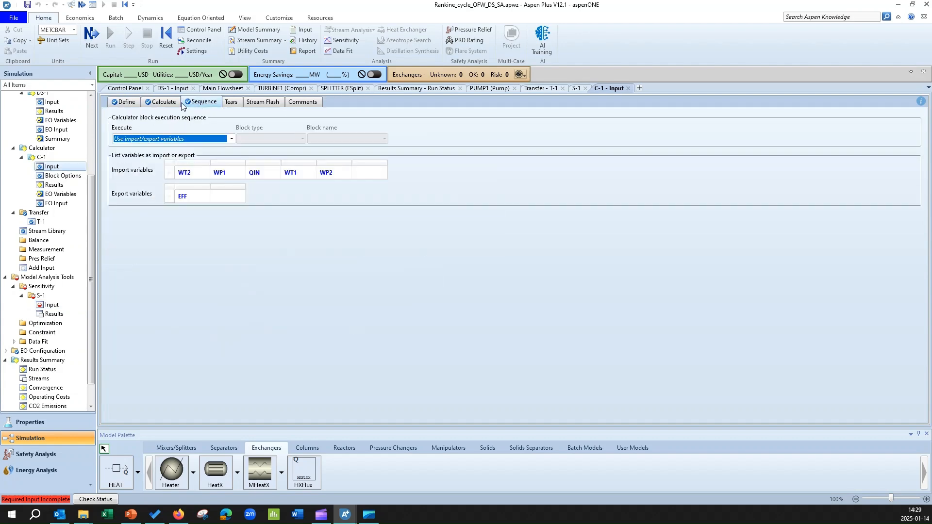
left_click(163, 102)
left_click_drag(237, 154, 148, 154)
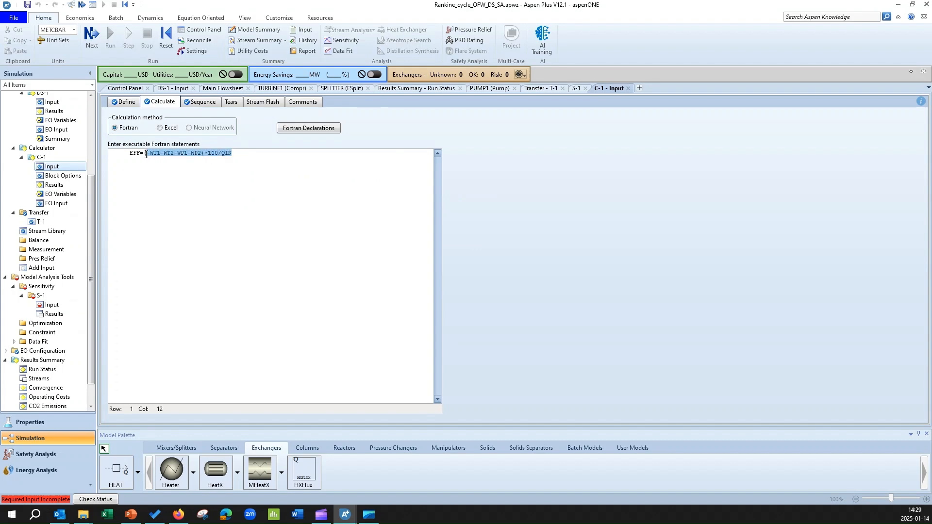
right_click(145, 155)
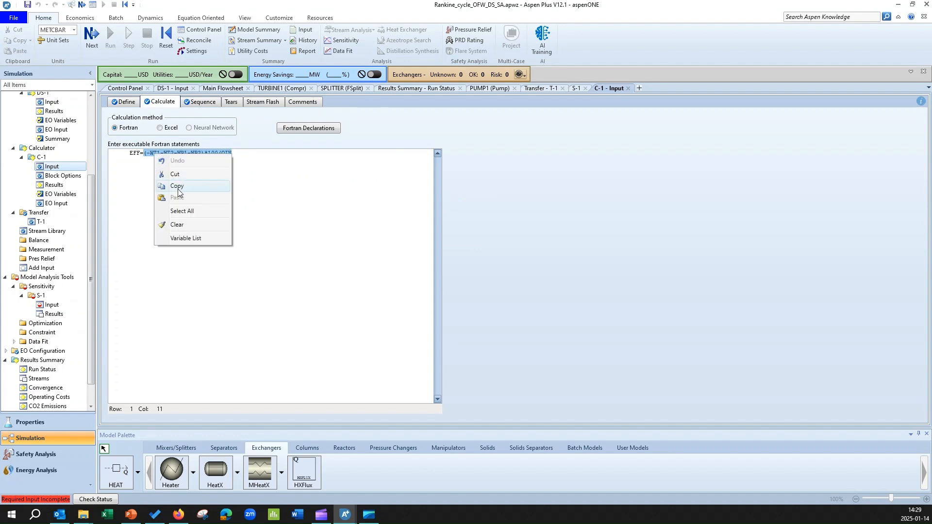
left_click(145, 189)
Tabulate the copied expression (-WT1-WT2-WP1-WP2)*100/QIN as column 1 of sensitivity S-1
left_click(50, 305)
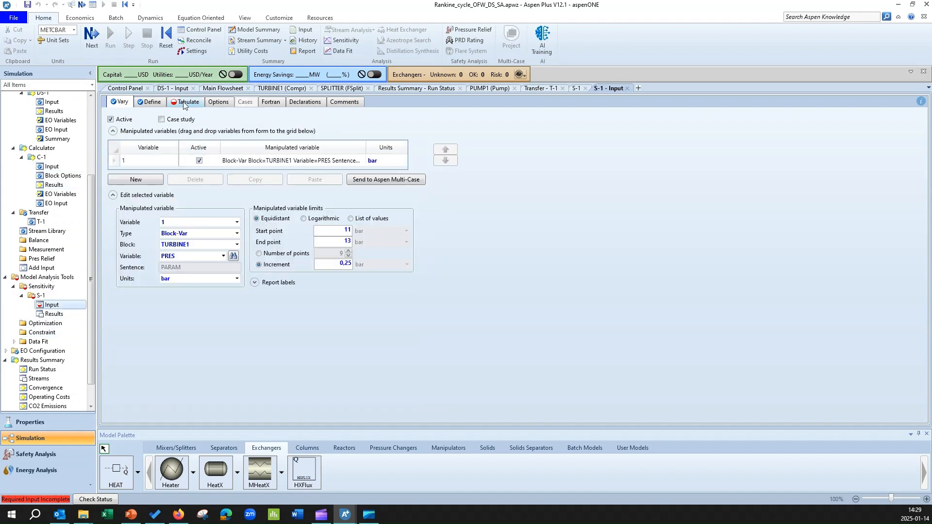
left_click(183, 104)
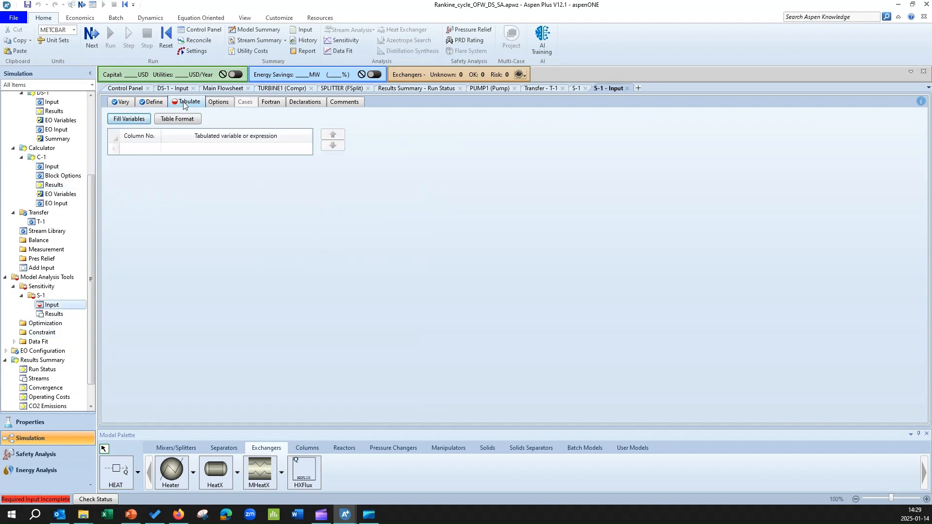
left_click(140, 149)
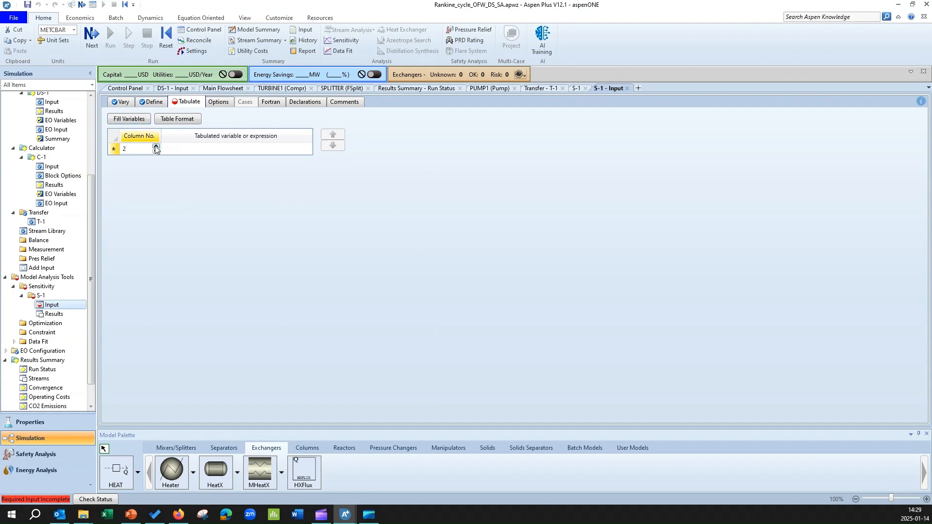
double_click(156, 151)
left_click(186, 149)
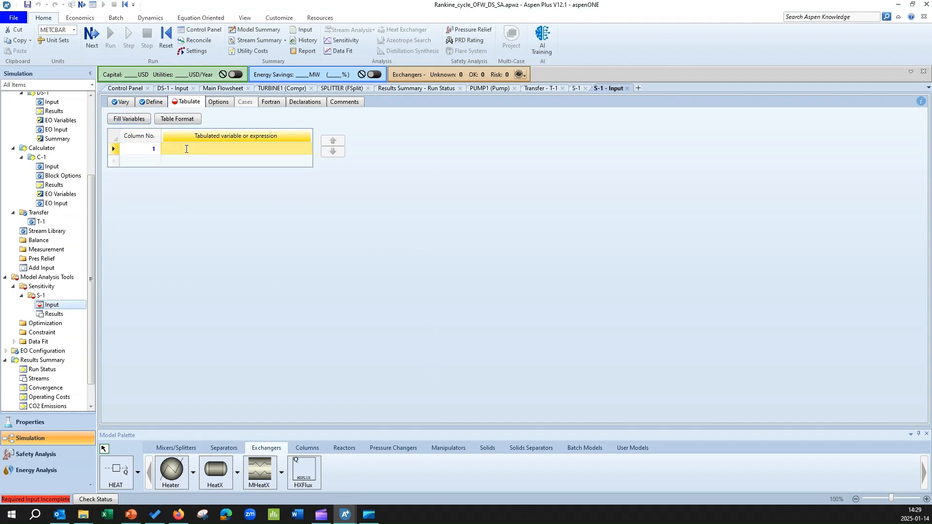
right_click(186, 149)
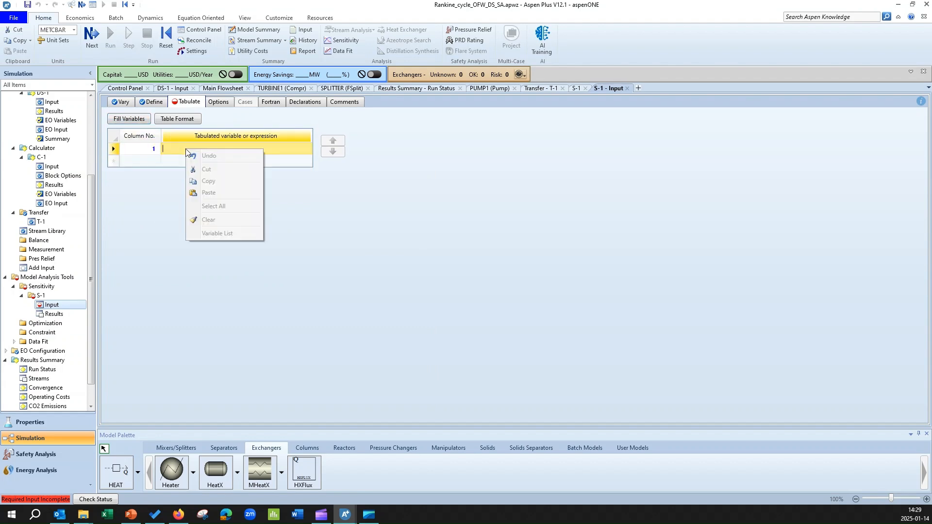
left_click(210, 193)
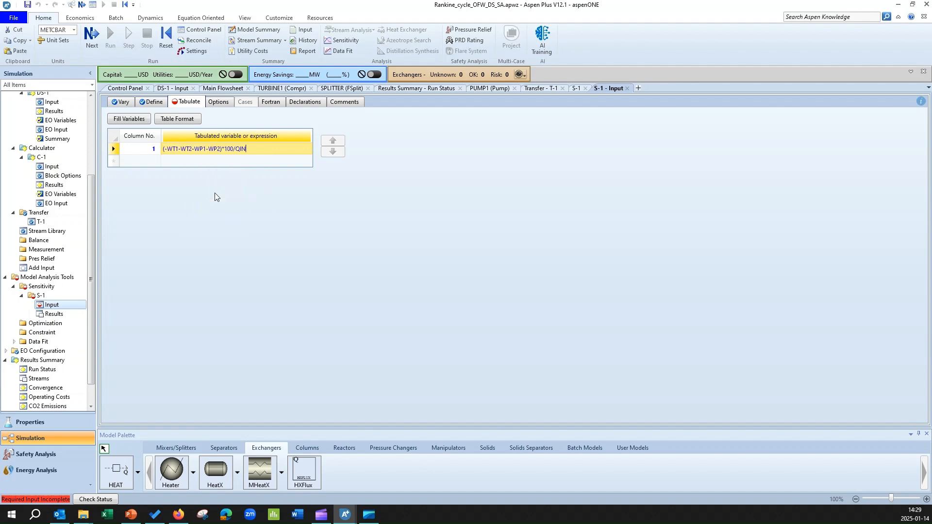
key("Return")
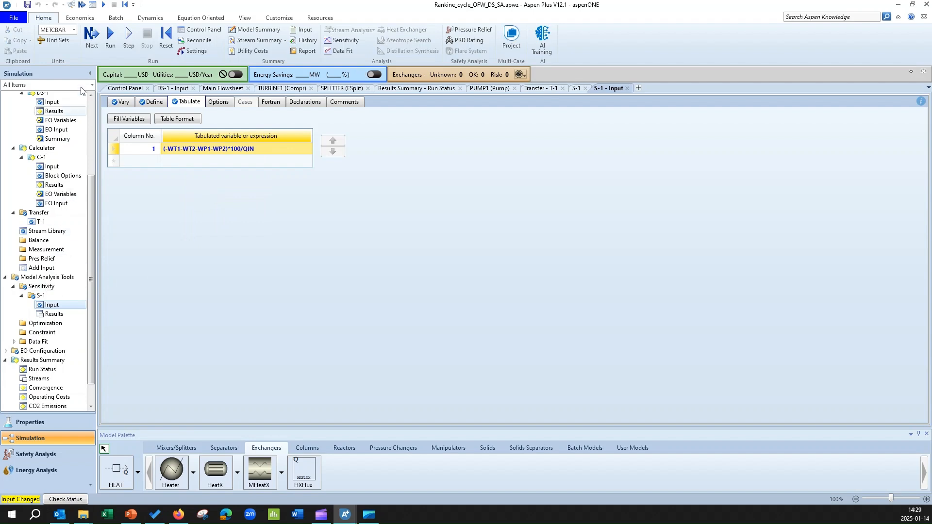
Reinitialize the whole simulation, run it, and open the results summary of sensitivity S-1
left_click(163, 39)
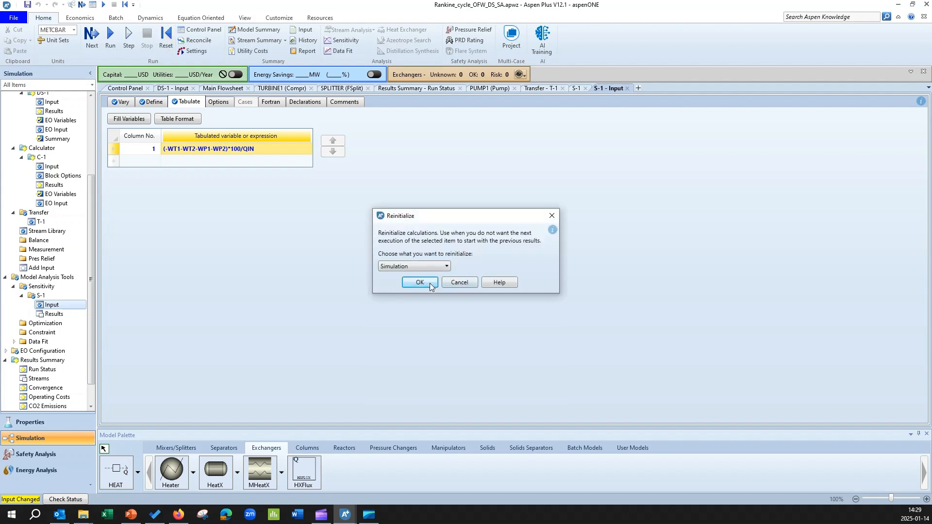
left_click(429, 283)
left_click(528, 272)
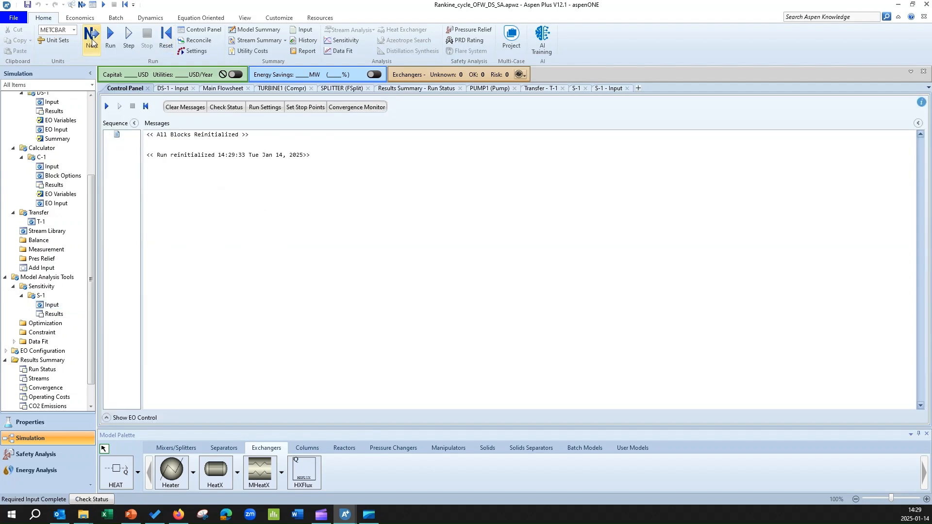
left_click(515, 276)
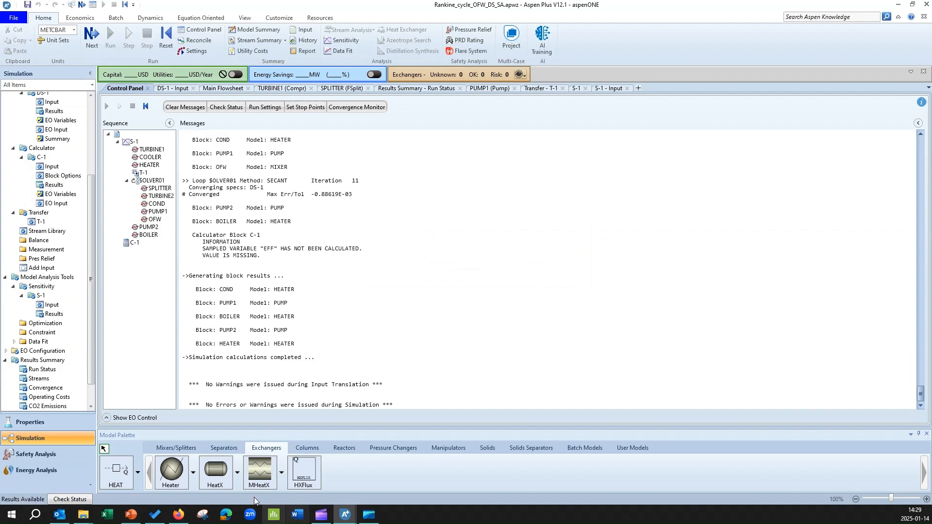
double_click(54, 314)
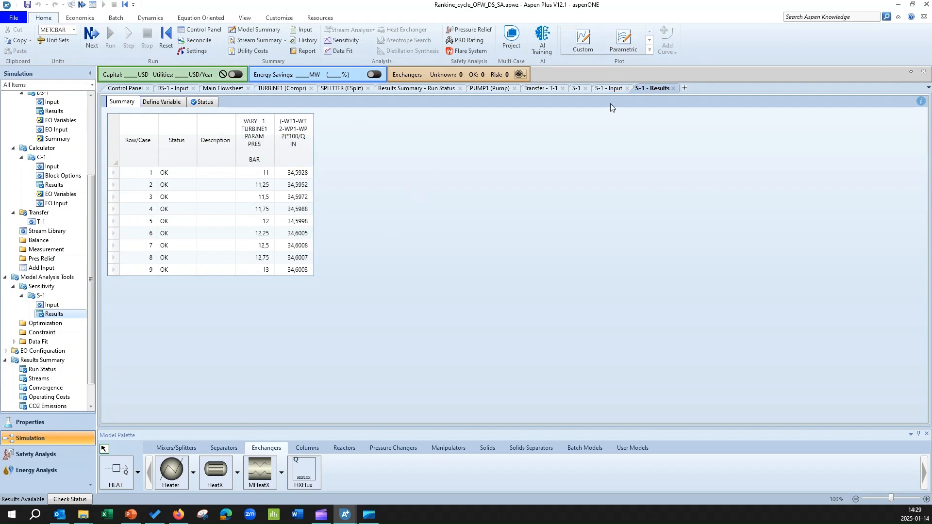
Create a custom plot of the efficiency expression against the TURBINE1 pressure from the S-1 results
left_click(576, 45)
left_click(463, 182)
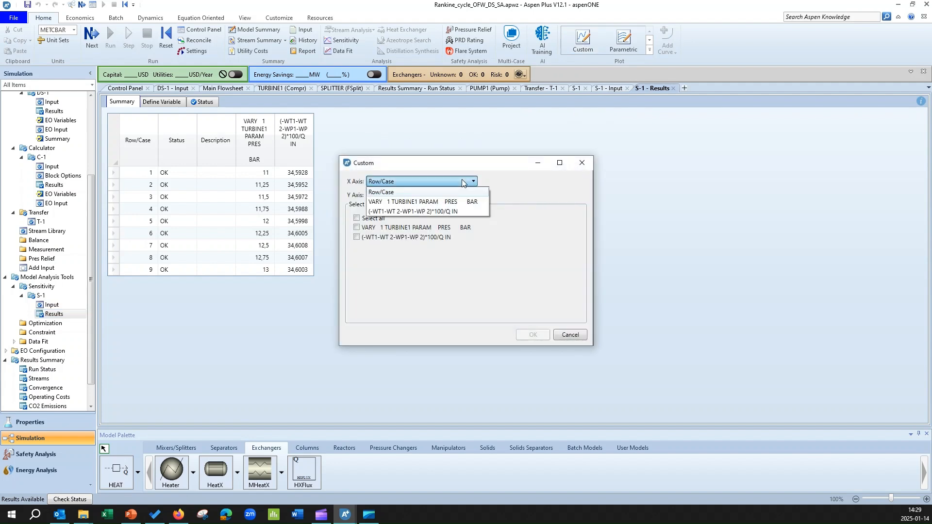
left_click(461, 202)
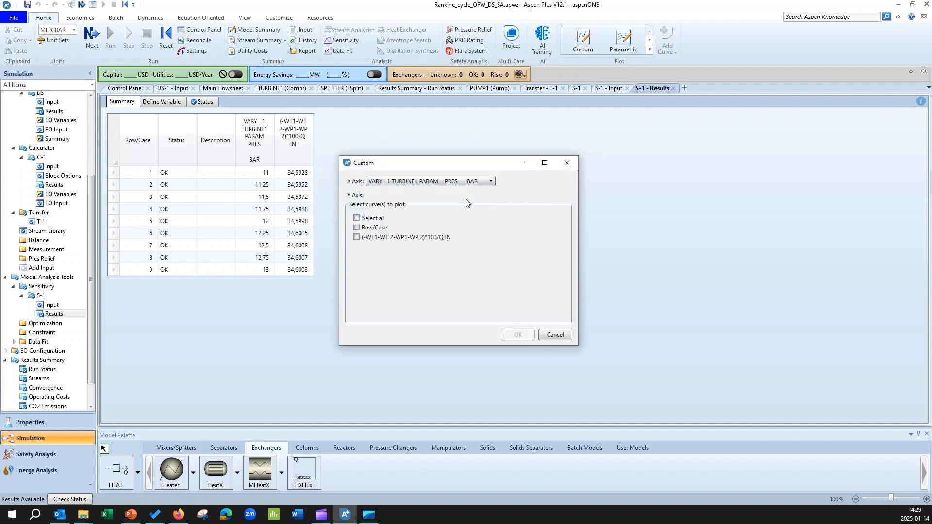
left_click(368, 238)
left_click(518, 335)
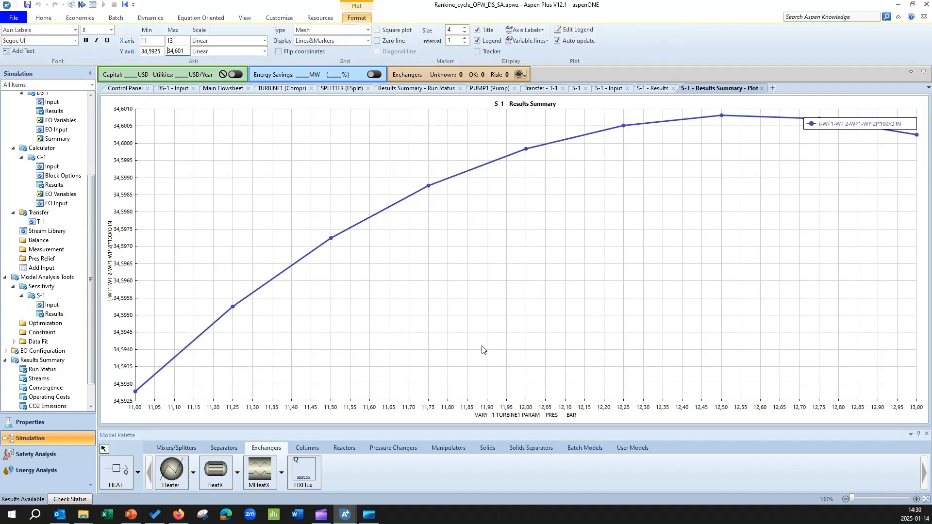
Examine the peak of the efficiency curve and select the matching 12,5 bar row in the S-1 results table
left_click(721, 117)
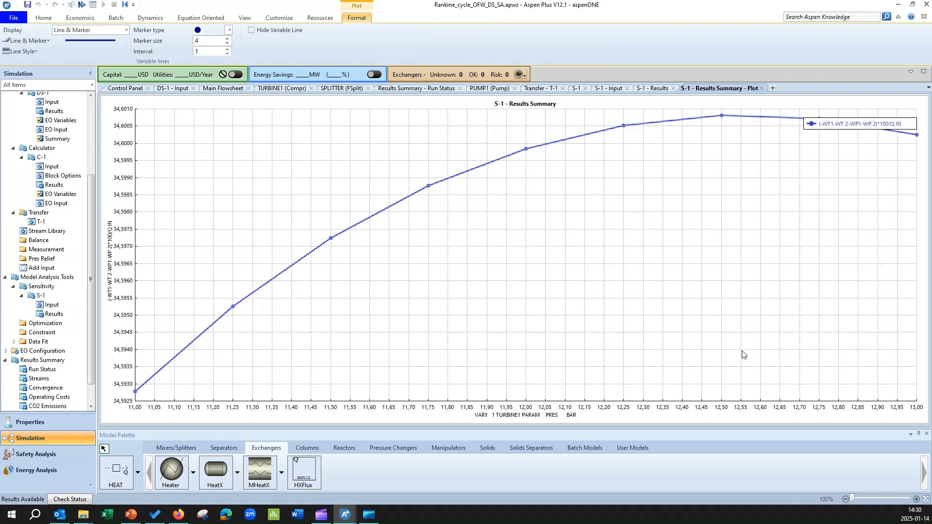
left_click(726, 121)
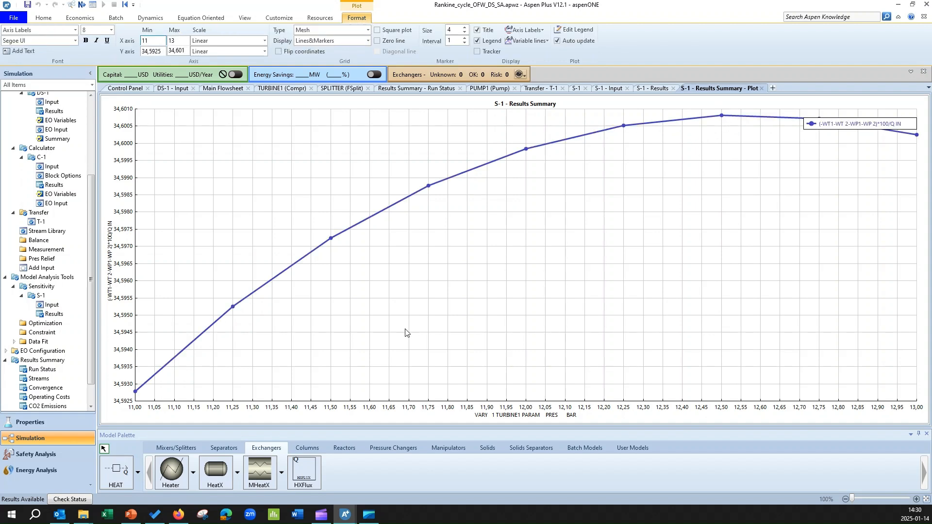
left_click(54, 314)
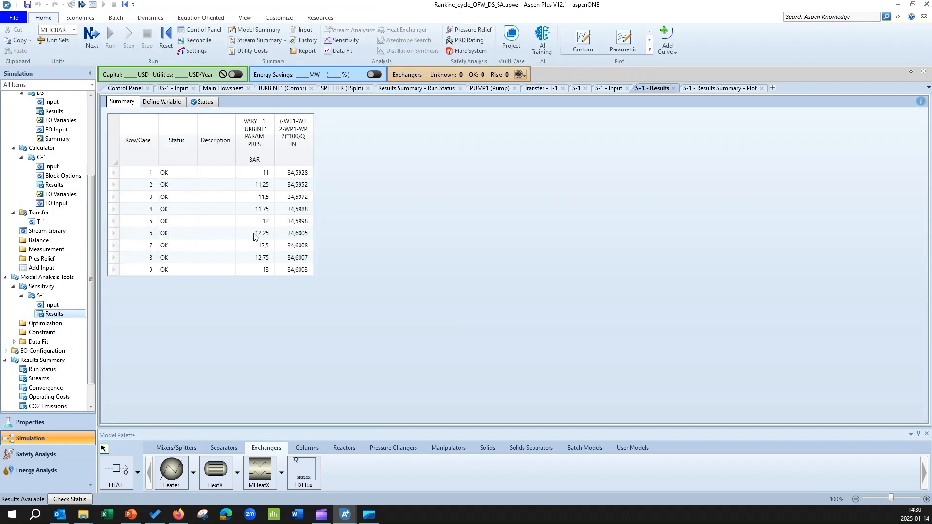
left_click(117, 248)
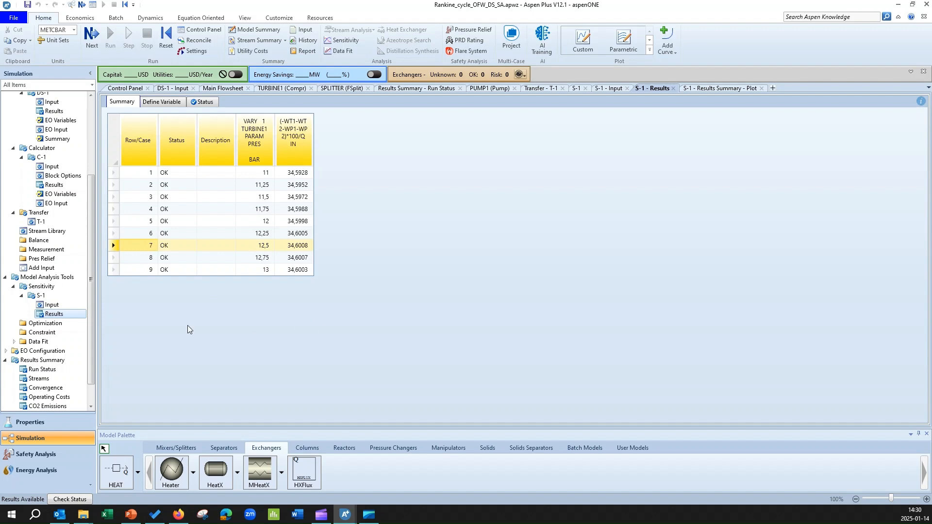
Review the manipulated variable limits of S-1 and its results table again, and return to the main flowsheet
left_click(53, 305)
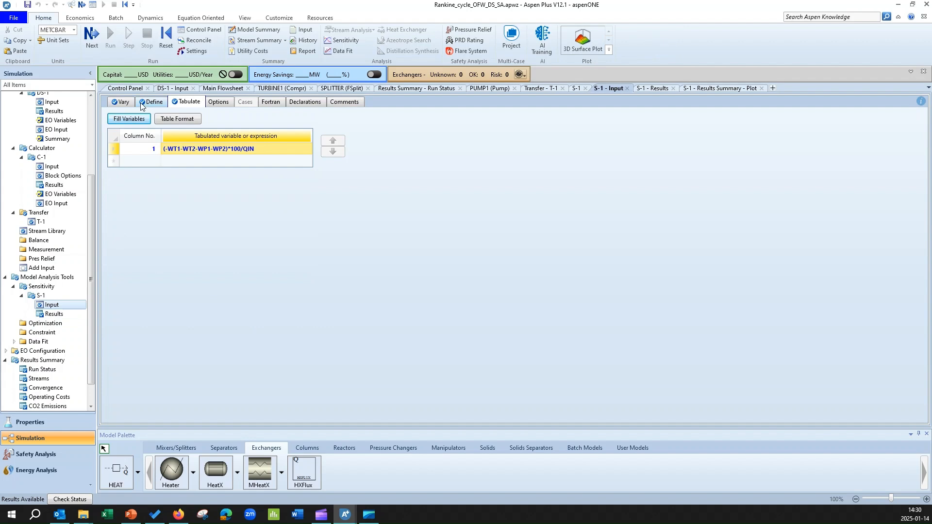
left_click(122, 102)
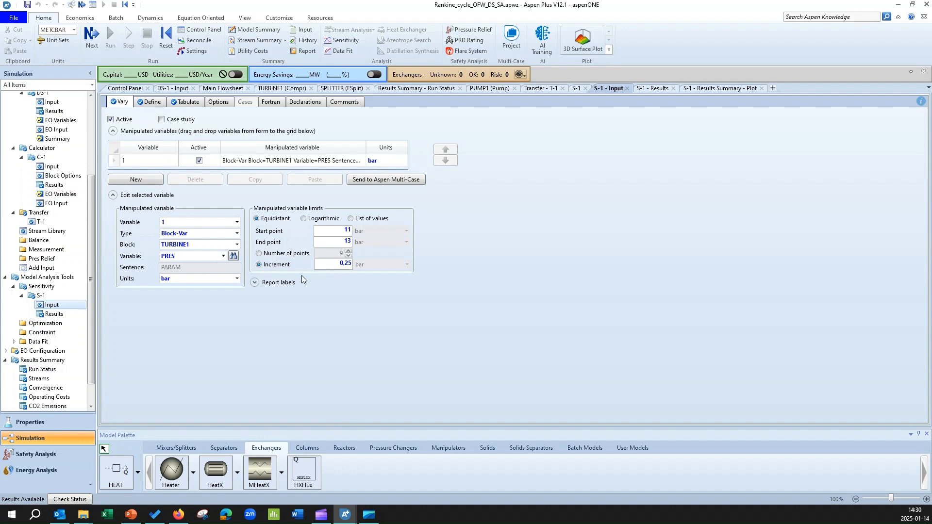
left_click(57, 315)
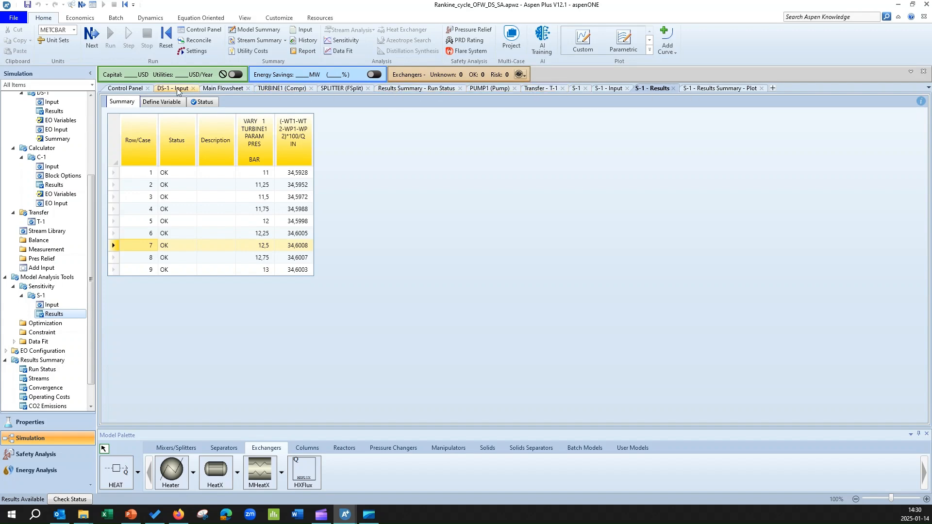
left_click(214, 89)
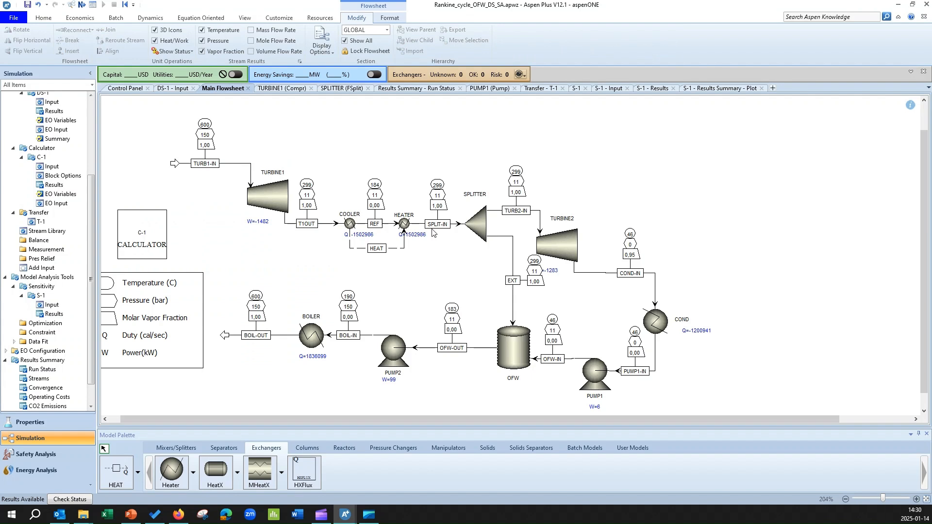